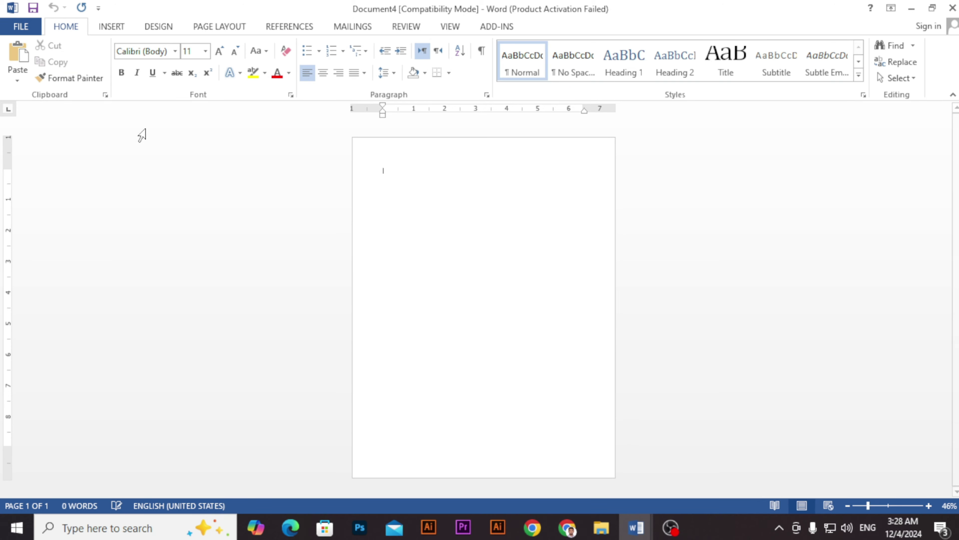
# - Insert a Next Page section break in the blank document to start a second page
pyautogui.click(218, 26)
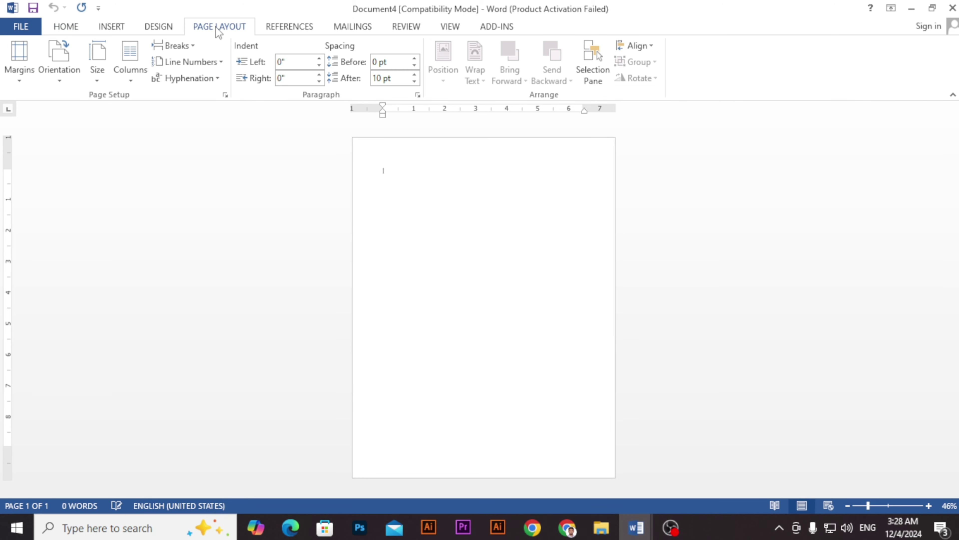
pyautogui.click(173, 45)
pyautogui.click(231, 238)
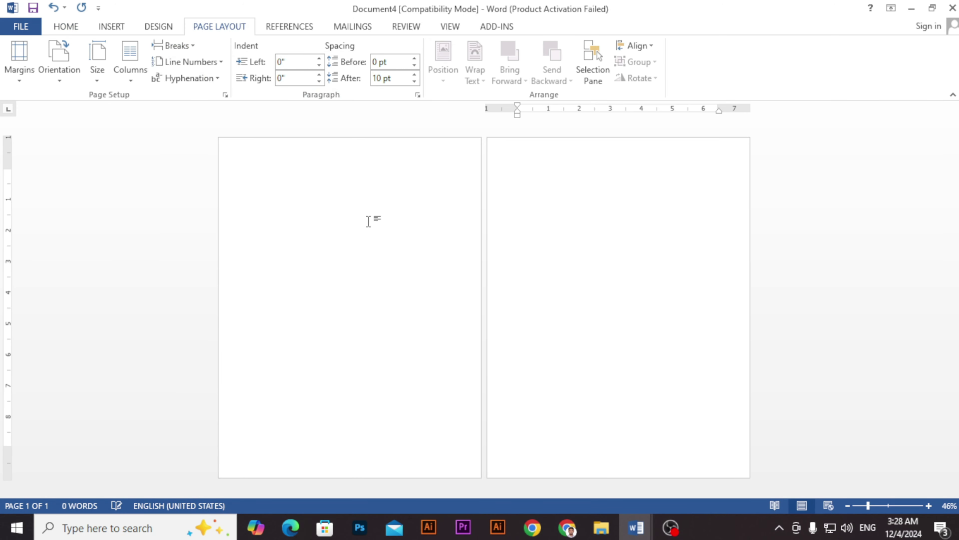
# - Insert another Next Page section break from the first page so the document gets a third page
pyautogui.scroll(-3, 372, 244)
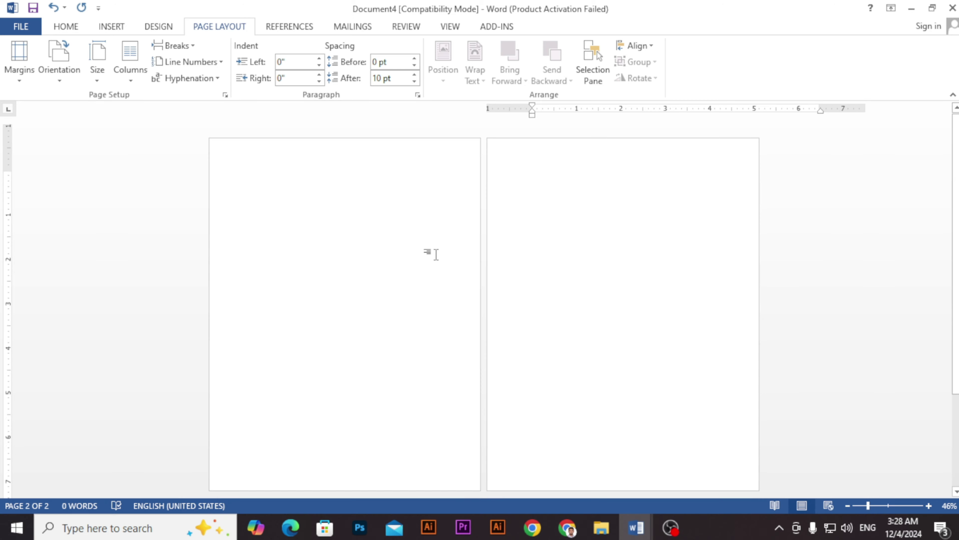
pyautogui.click(299, 225)
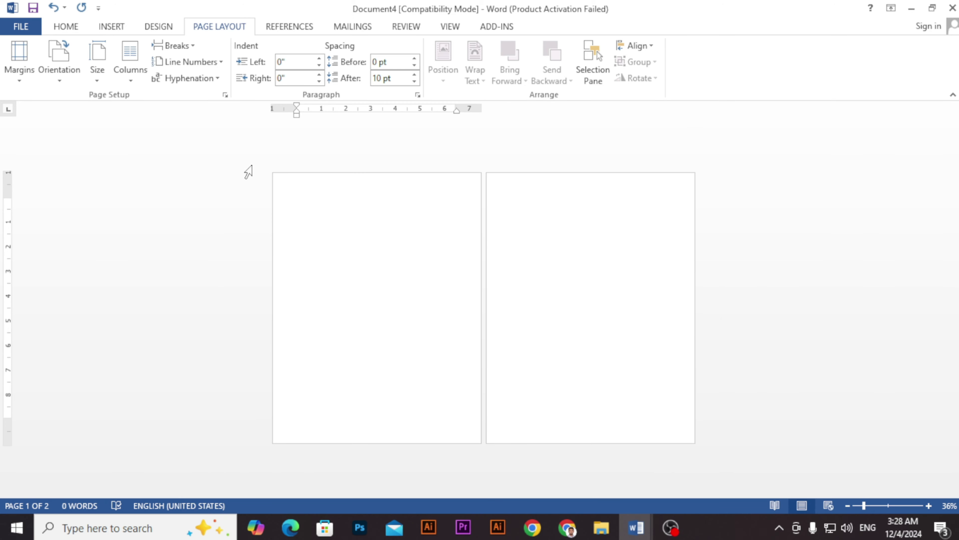
pyautogui.click(197, 49)
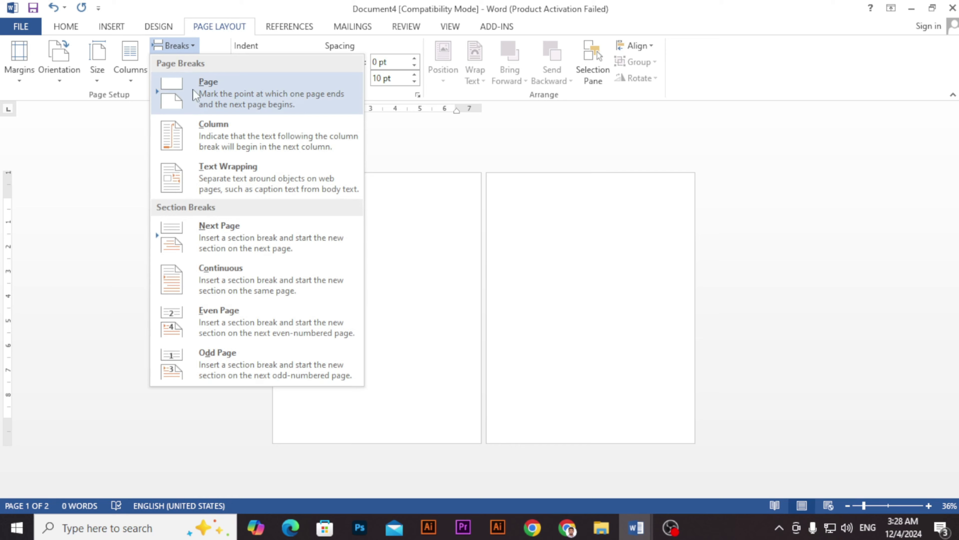
pyautogui.click(228, 234)
pyautogui.click(254, 218)
# - Apply a red box page border in the thin-thick-thin triple-line style to the whole document
pyautogui.scroll(10, 313, 248)
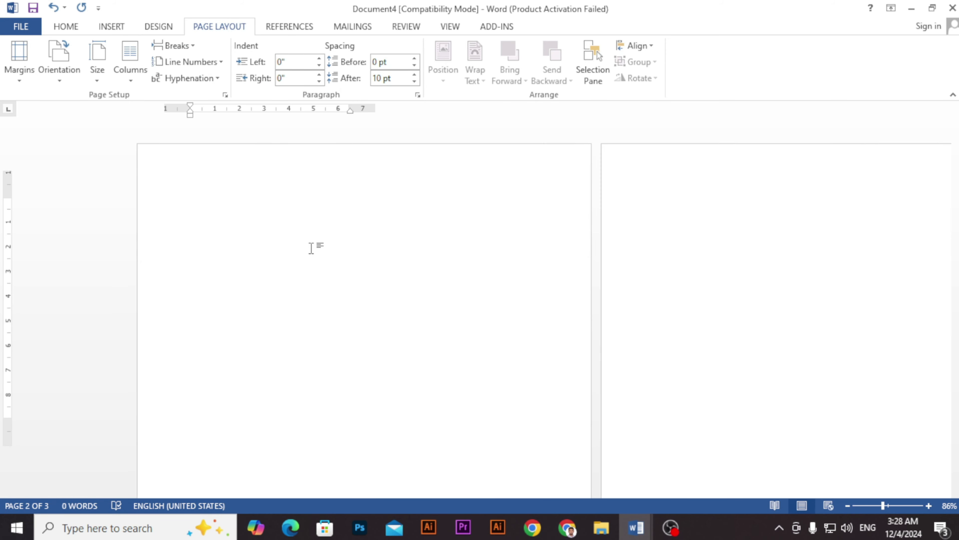
pyautogui.scroll(1, 390, 267)
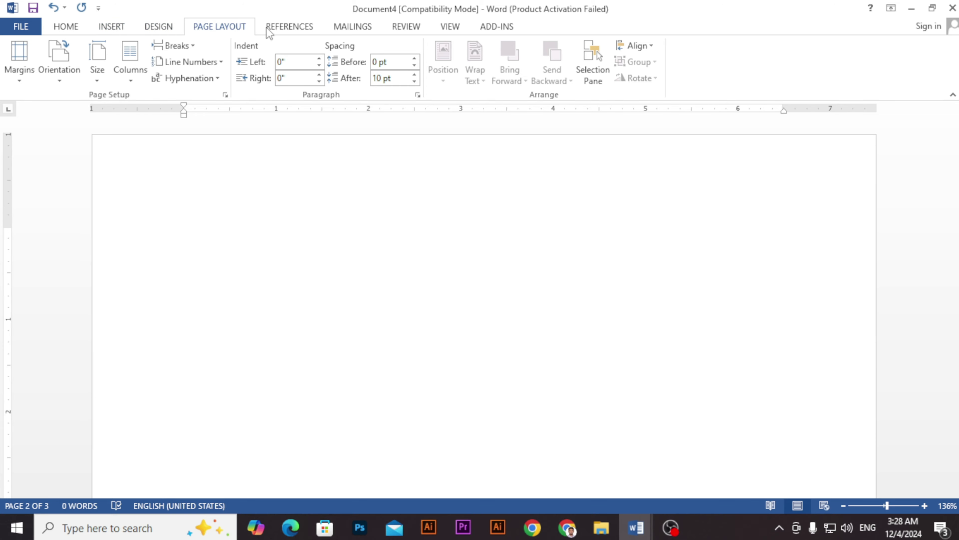
pyautogui.click(158, 26)
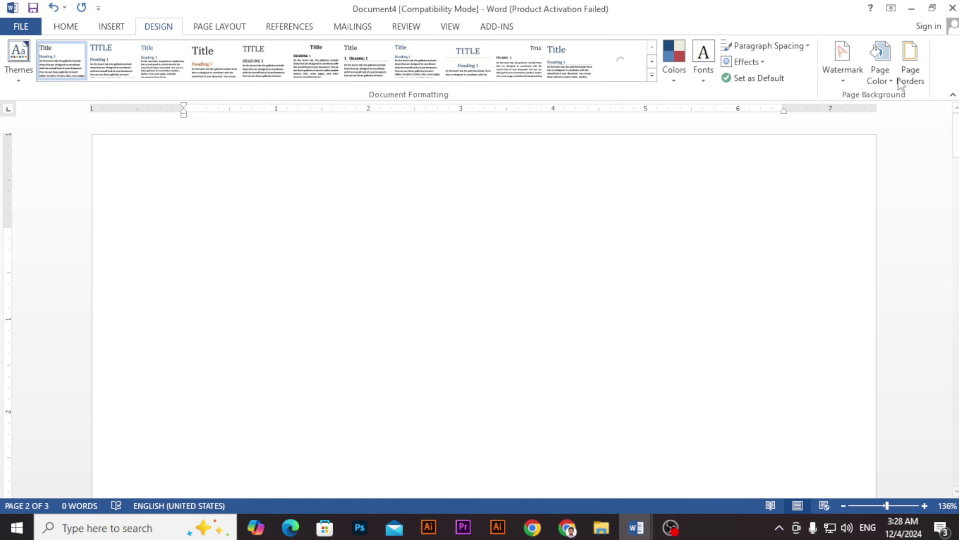
pyautogui.click(910, 64)
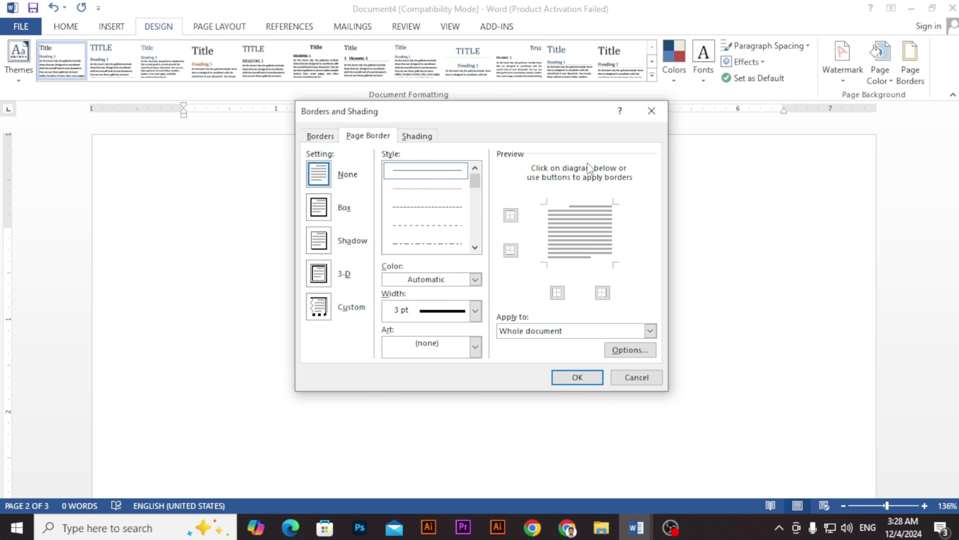
pyautogui.click(319, 214)
pyautogui.moveTo(475, 182); pyautogui.dragTo(477, 217)
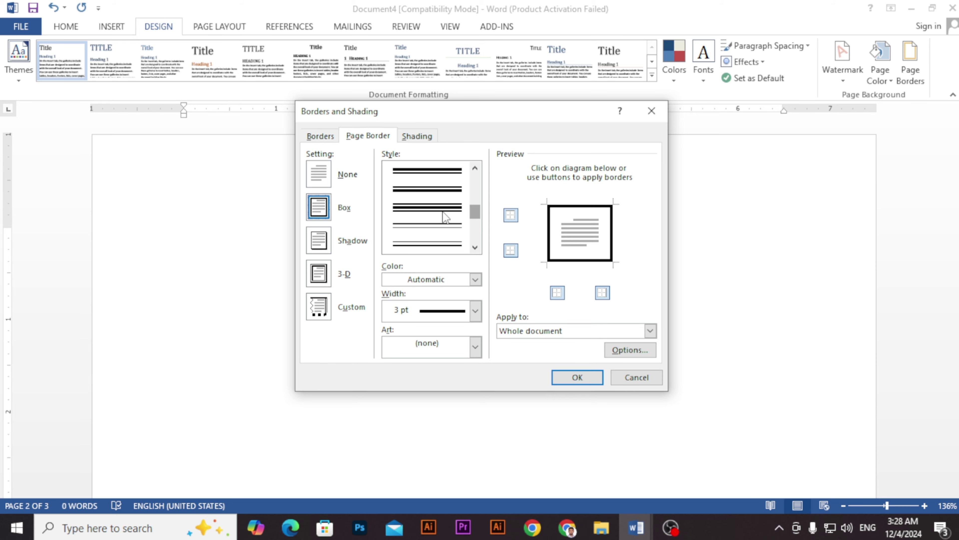
pyautogui.click(459, 244)
pyautogui.click(475, 281)
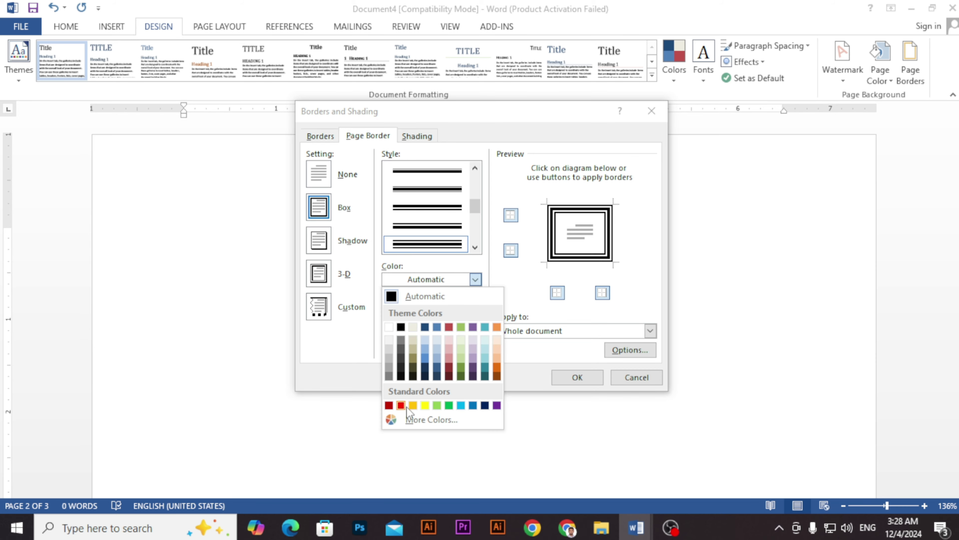
pyautogui.click(402, 406)
pyautogui.click(578, 379)
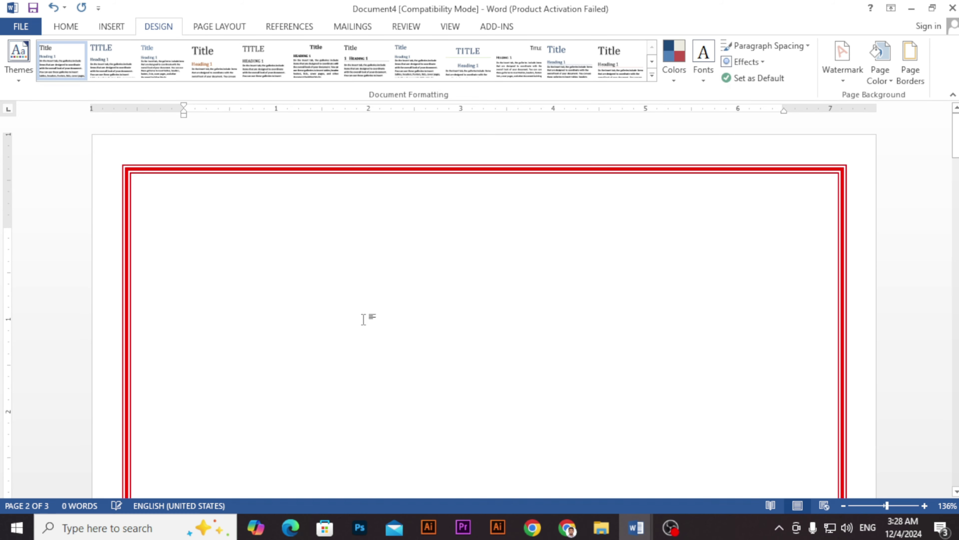
# - Open the full Symbol dialog for inserting a character on the first page
pyautogui.click(115, 27)
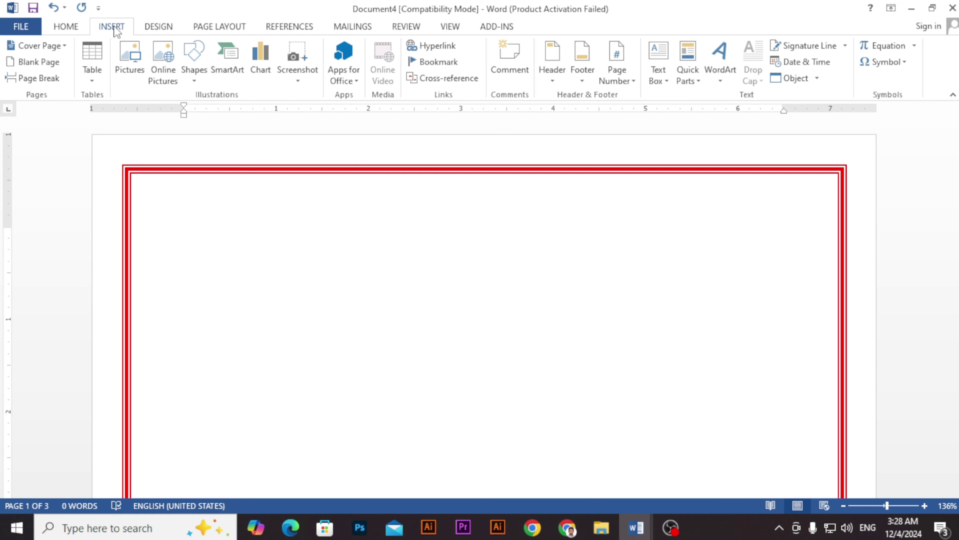
pyautogui.click(884, 62)
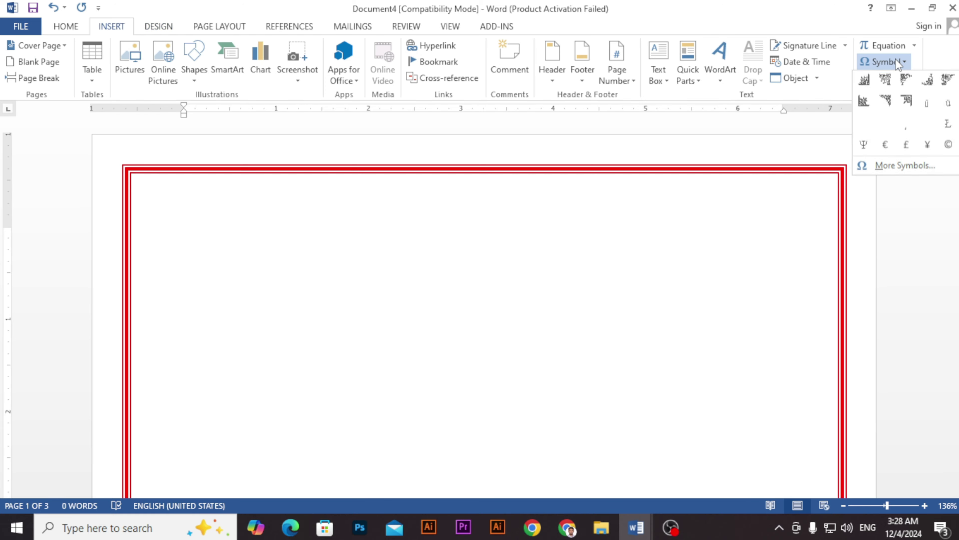
pyautogui.click(905, 165)
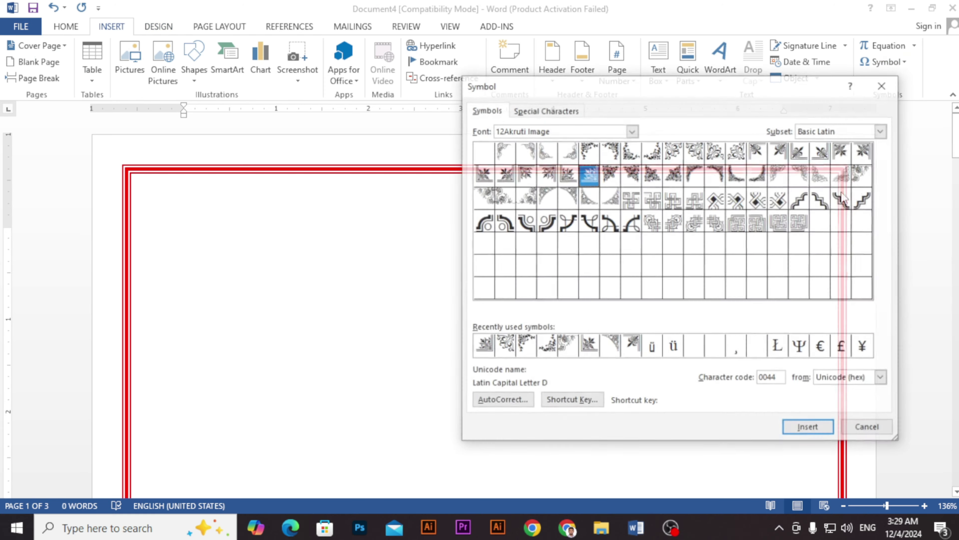
# - Set the symbol font to (normal text), with the Basic Latin subset and Unicode (hex) character codes
pyautogui.click(632, 130)
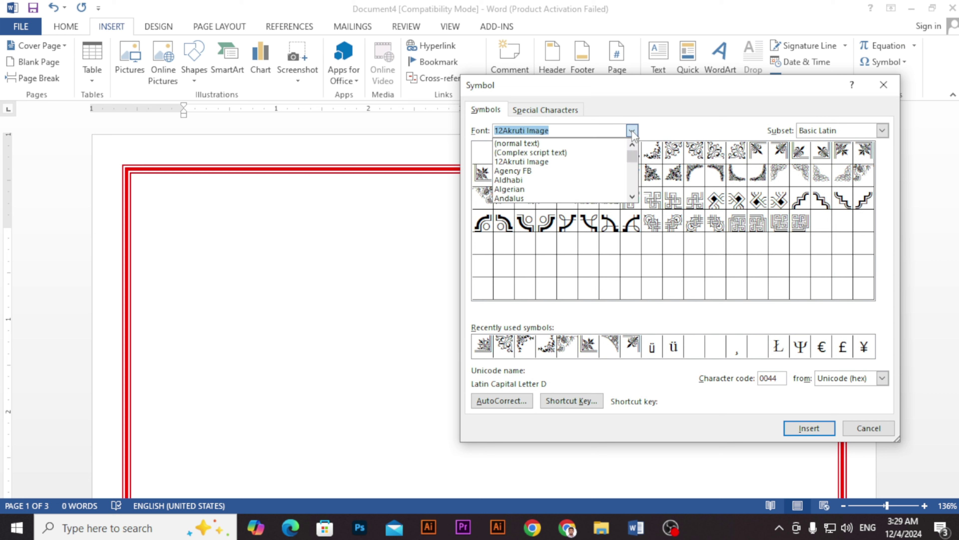
pyautogui.click(529, 141)
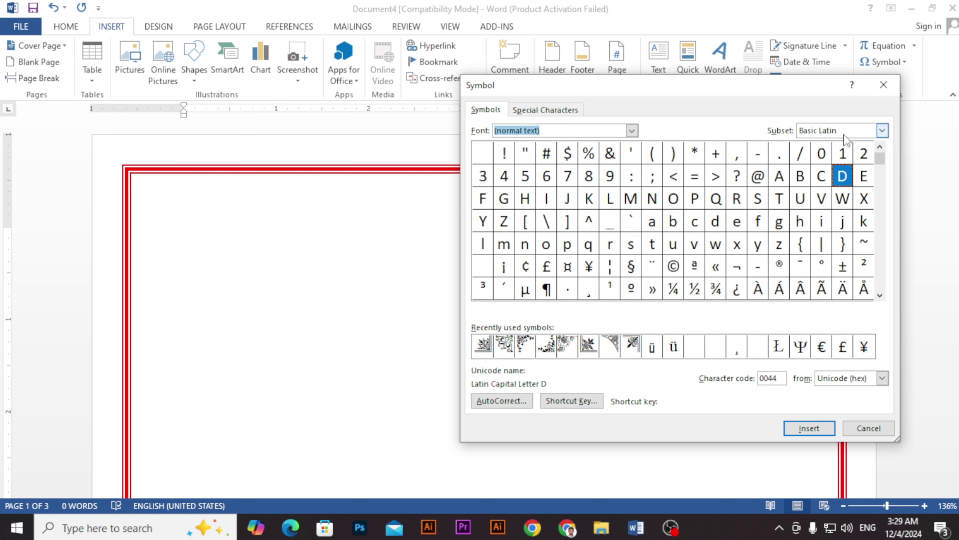
pyautogui.click(883, 131)
pyautogui.click(824, 144)
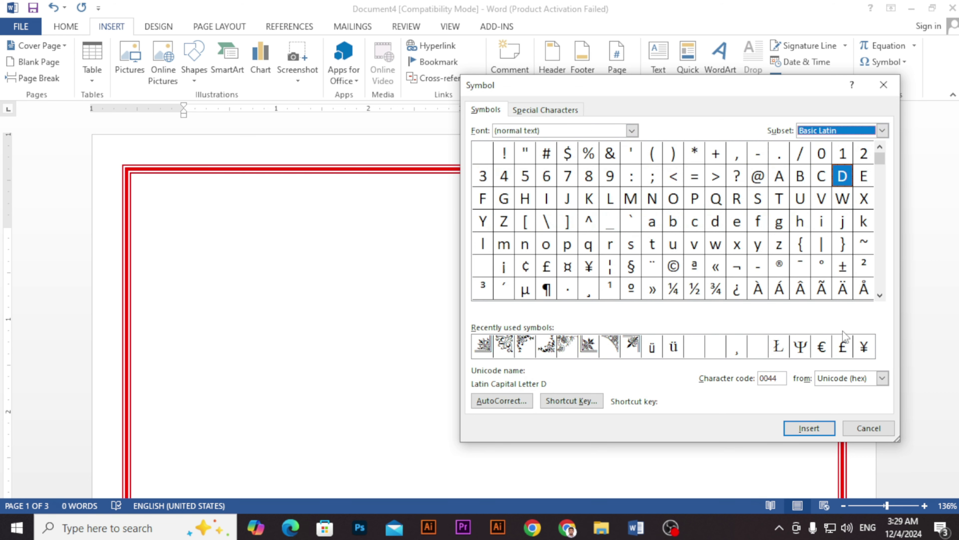
pyautogui.click(883, 379)
pyautogui.click(857, 391)
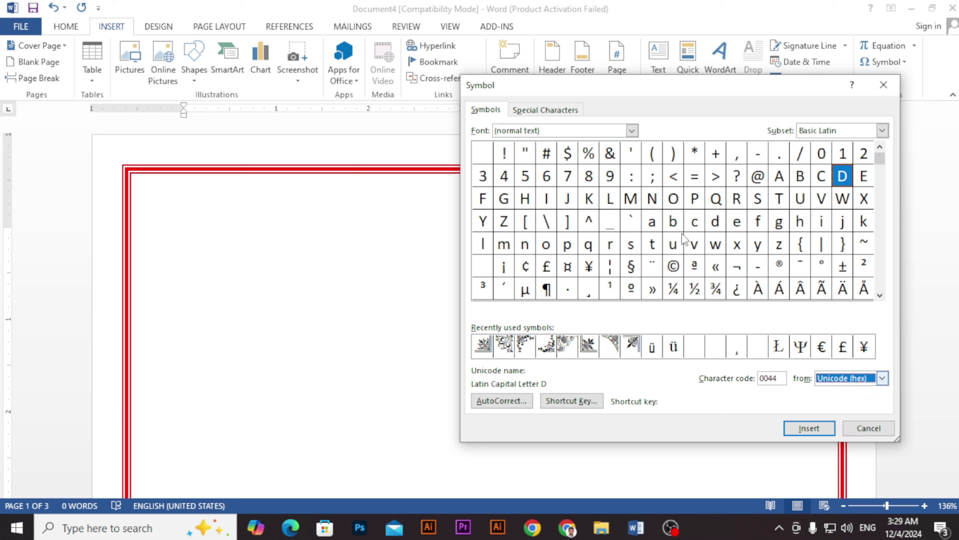
# - Set the symbol font to 12Akruti Image and move the Symbol dialog aside on the page
pyautogui.click(632, 130)
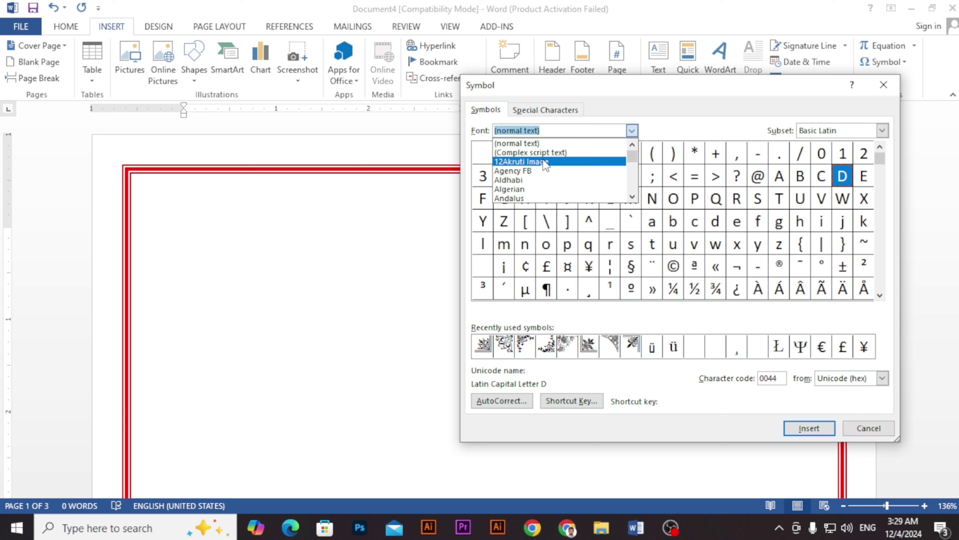
pyautogui.click(564, 165)
pyautogui.moveTo(644, 97); pyautogui.dragTo(567, 109)
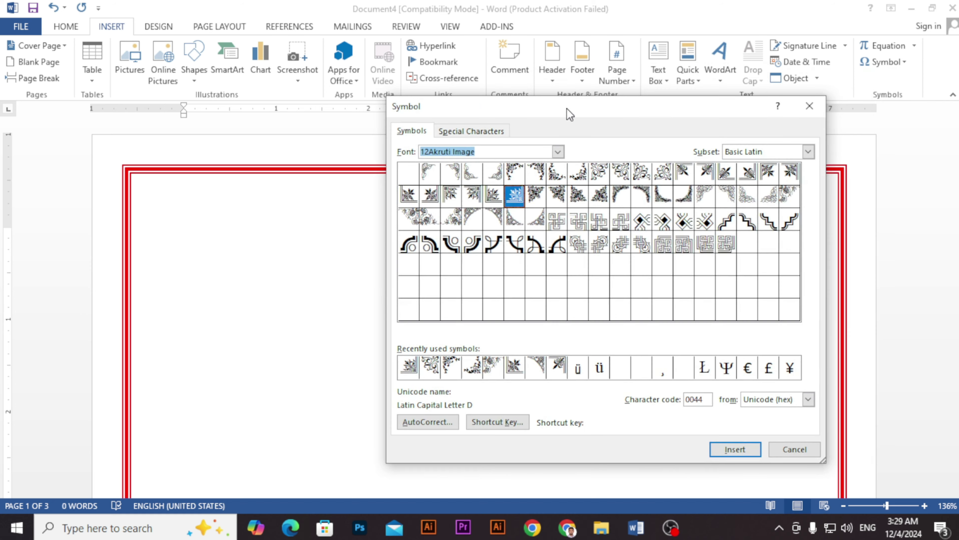
# - Switch to Chrome, search for "12 akruti", and view the font download section on the Free Fonts page for 12Akruti Image Regular
pyautogui.click(570, 529)
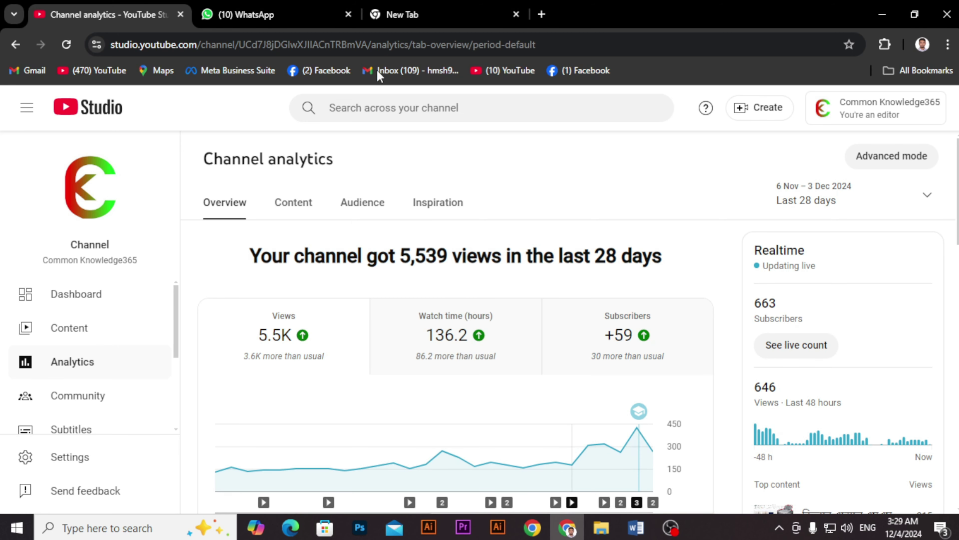
pyautogui.click(451, 13)
pyautogui.click(365, 49)
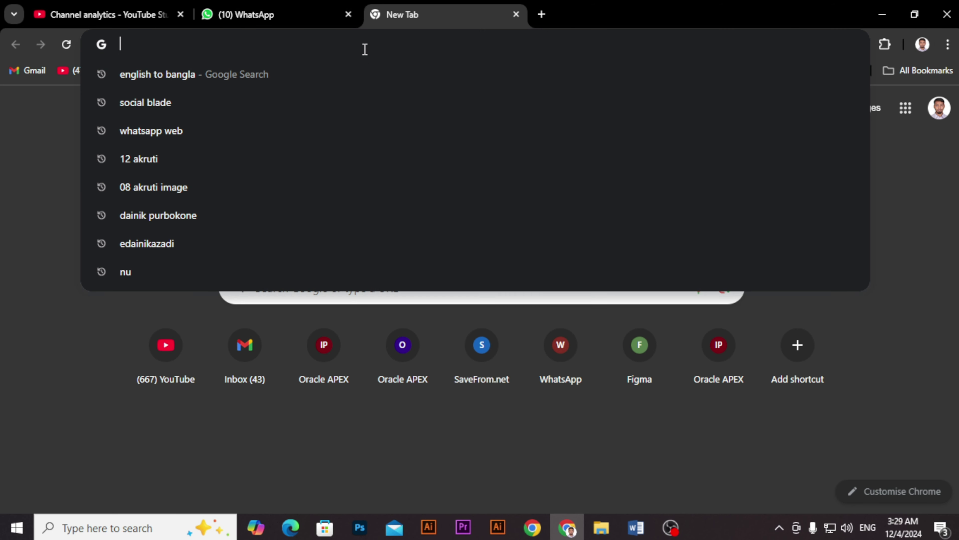
pyautogui.write('12')
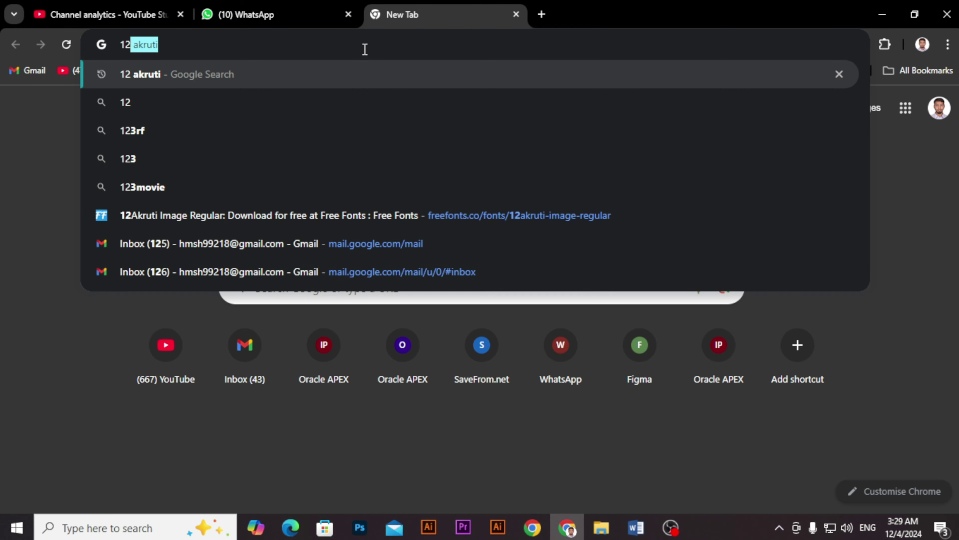
pyautogui.write(' akruti')
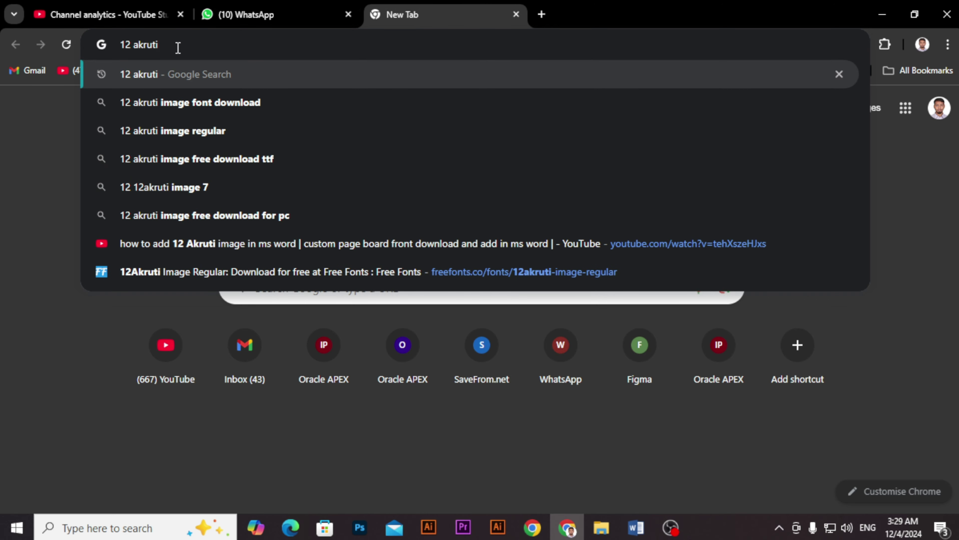
pyautogui.press('Return')
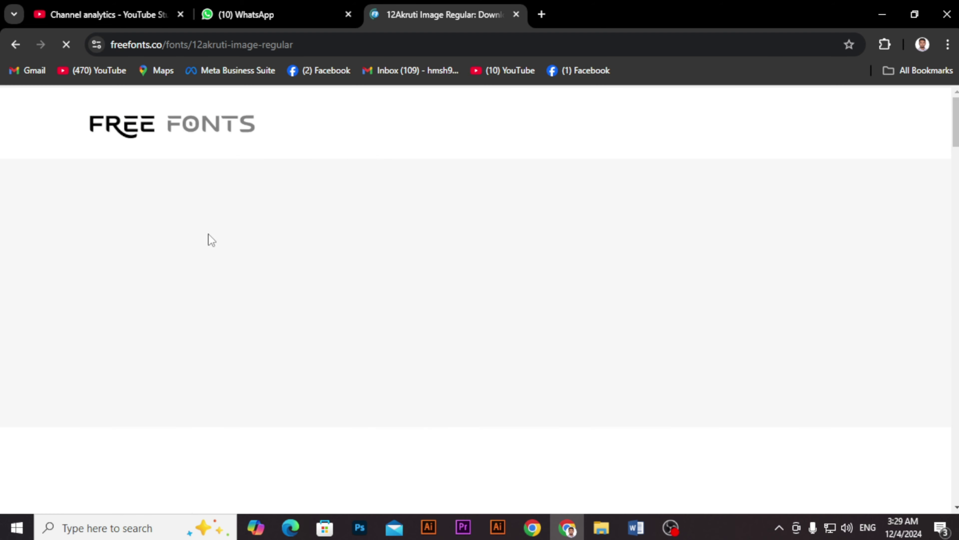
pyautogui.scroll(-8, 227, 257)
pyautogui.scroll(2, 183, 159)
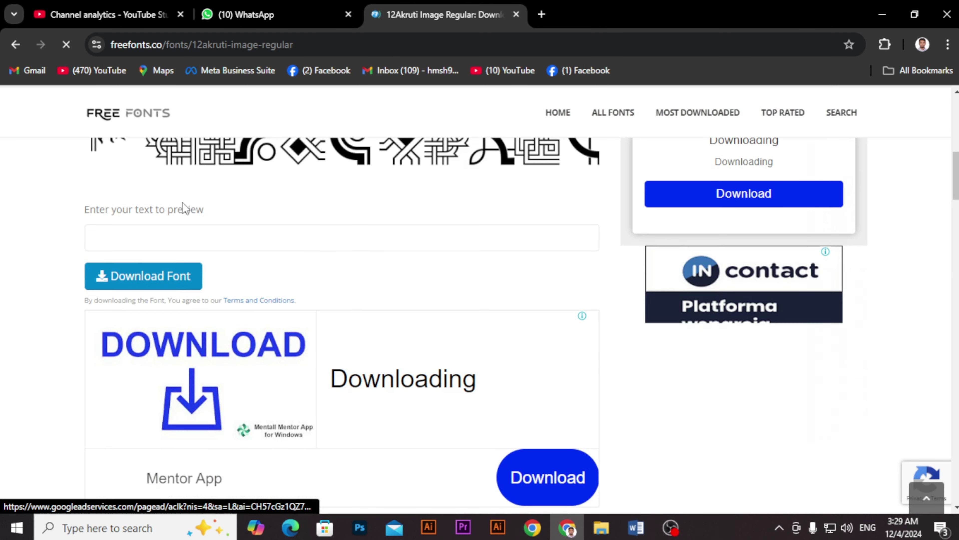
# - Switch to File Explorer, open the Downloads folder, and review the extraction options for 12akruti-image-regular.zip
pyautogui.click(597, 529)
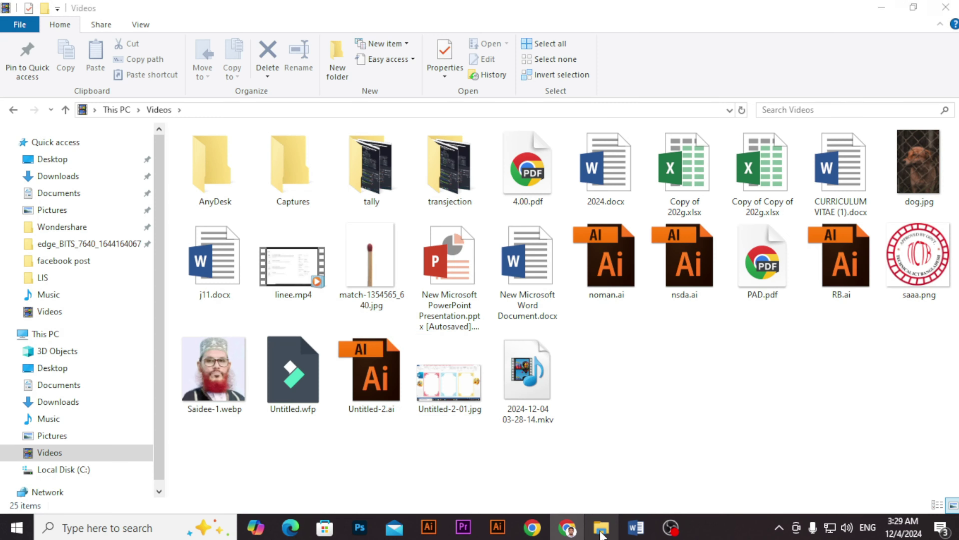
pyautogui.click(67, 181)
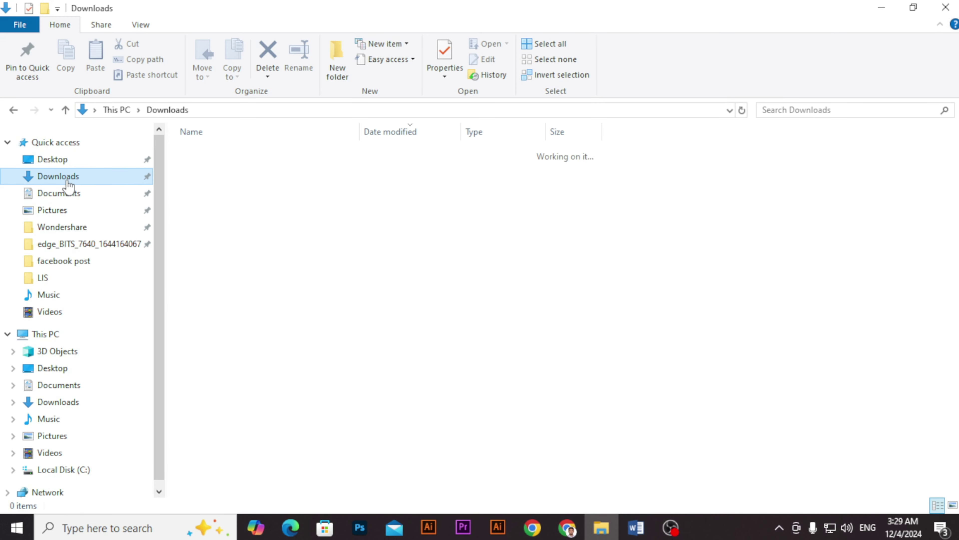
pyautogui.click(252, 171)
pyautogui.rightClick(252, 173)
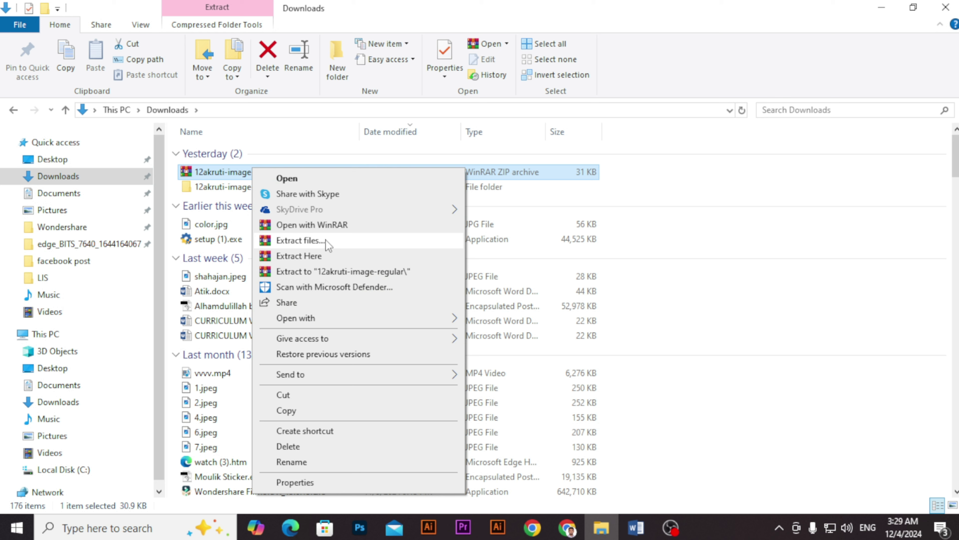
pyautogui.click(653, 204)
pyautogui.click(246, 206)
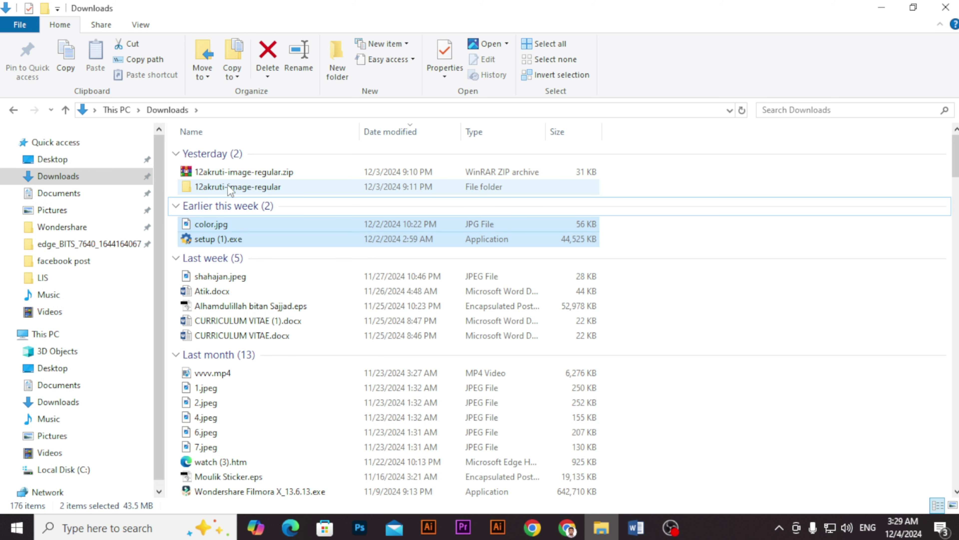
pyautogui.click(234, 172)
pyautogui.rightClick(237, 173)
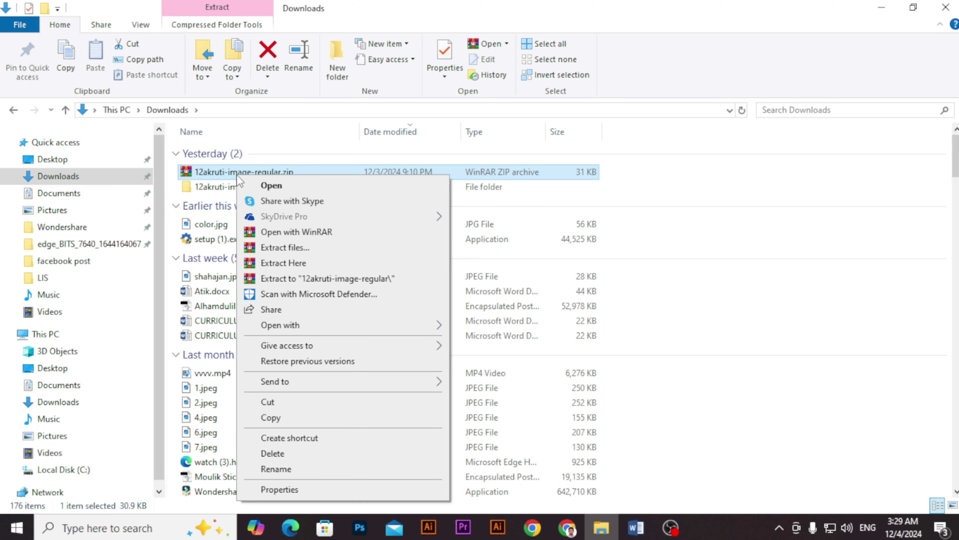
pyautogui.click(602, 186)
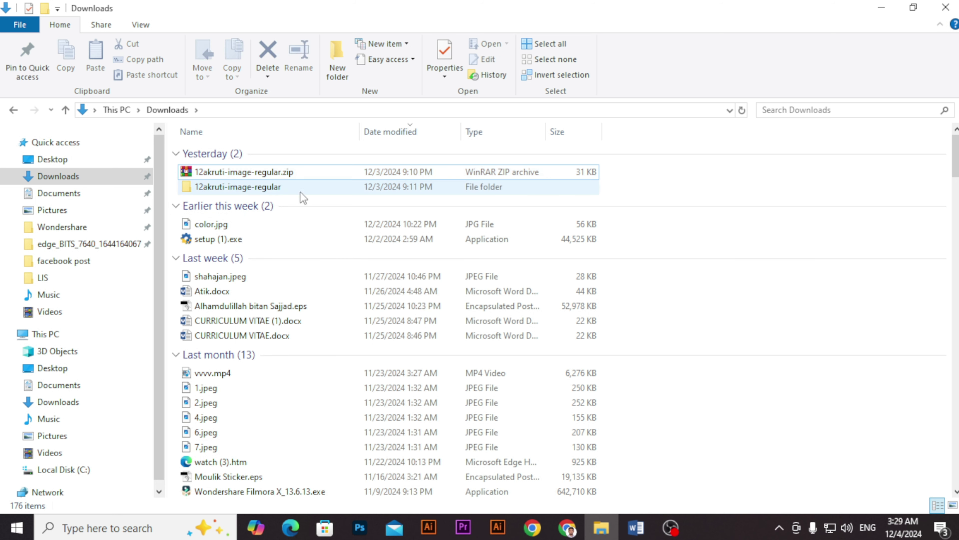
# - Open the 12Akruti Image Regular subfolder inside the extracted 12akruti-image-regular folder and select 12Akruti Image Regular.ttf
pyautogui.click(275, 186)
pyautogui.doubleClick(267, 191)
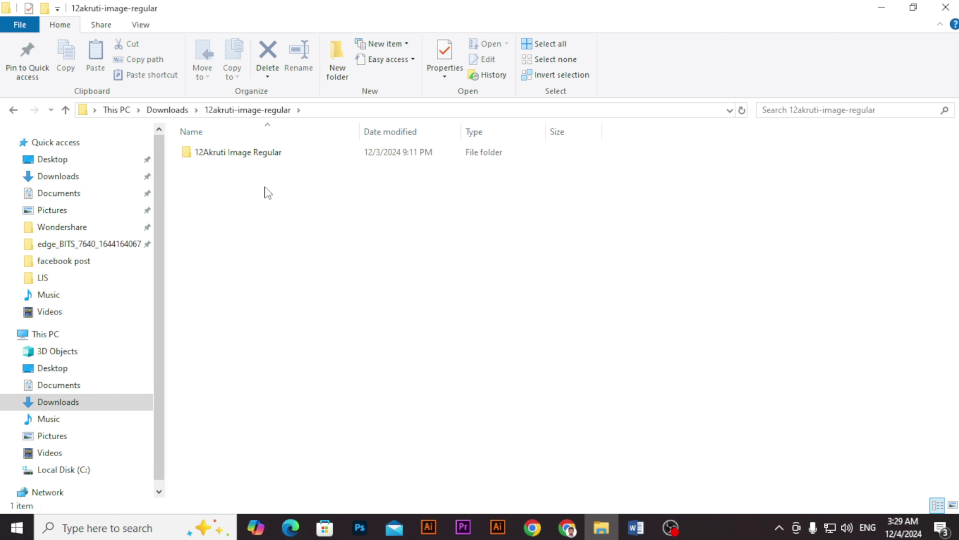
pyautogui.doubleClick(253, 157)
pyautogui.click(252, 155)
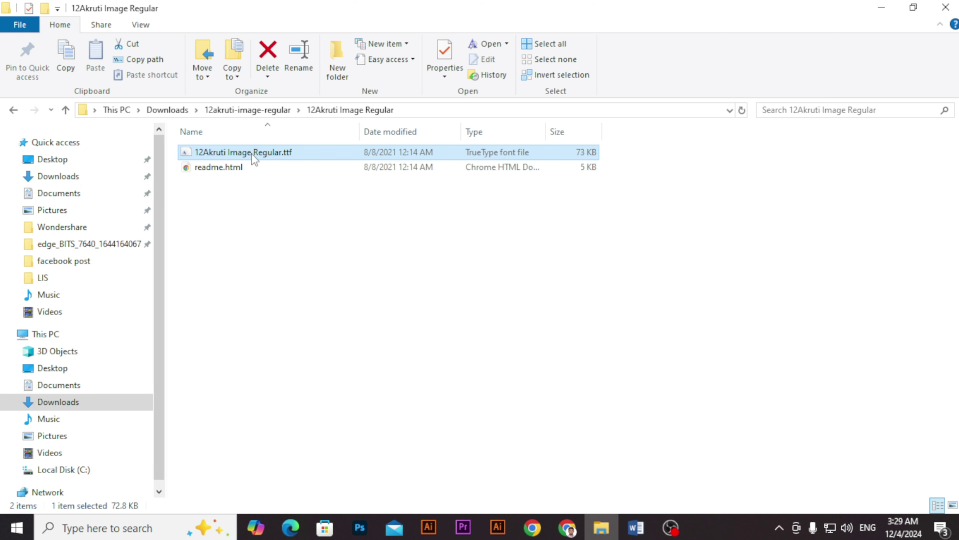
# - Review the copy option for 12Akruti Image Regular.ttf and open the Fonts folder under C:\Windows
pyautogui.rightClick(252, 155)
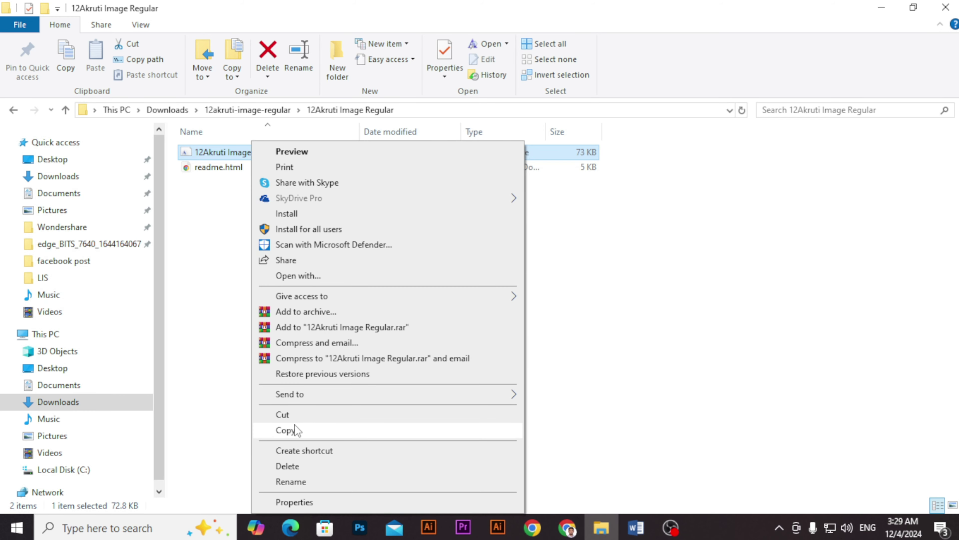
pyautogui.click(658, 297)
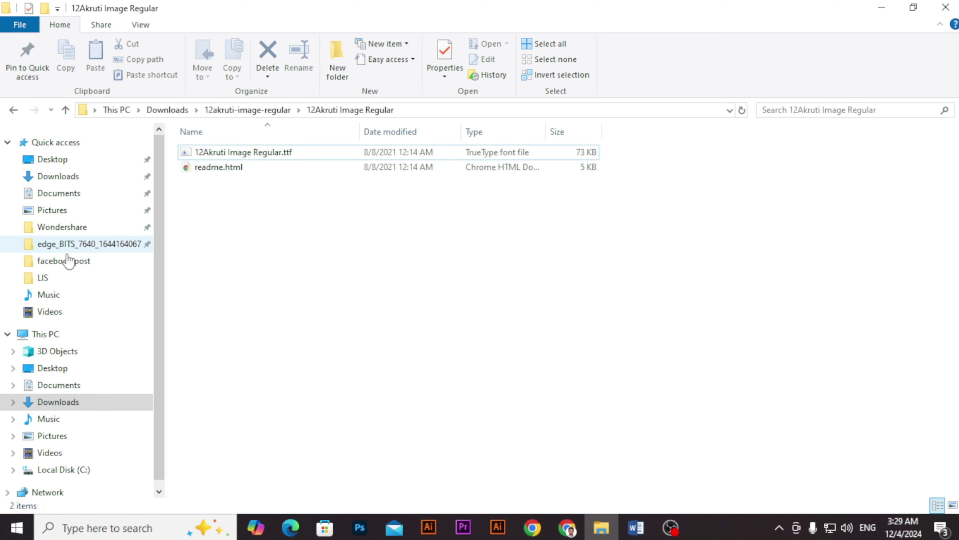
pyautogui.click(45, 334)
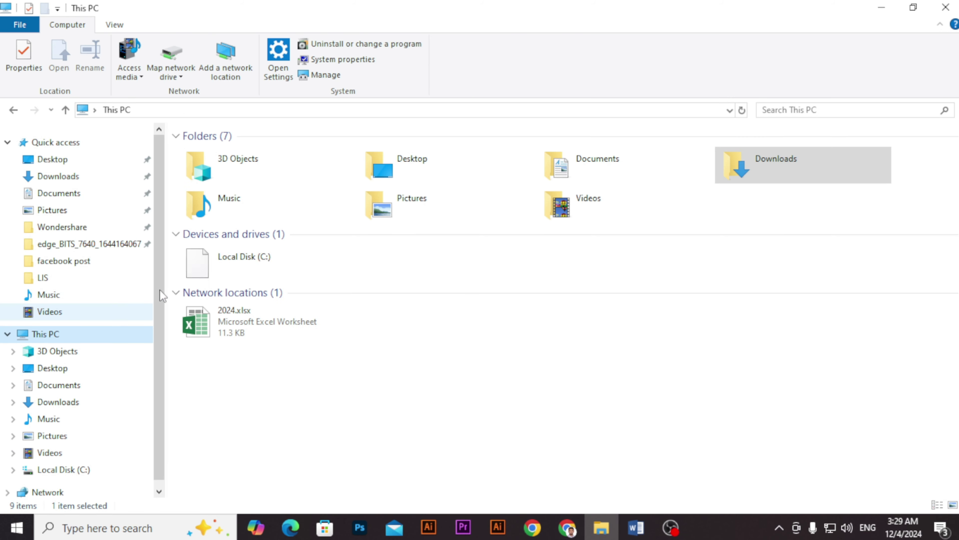
pyautogui.doubleClick(249, 258)
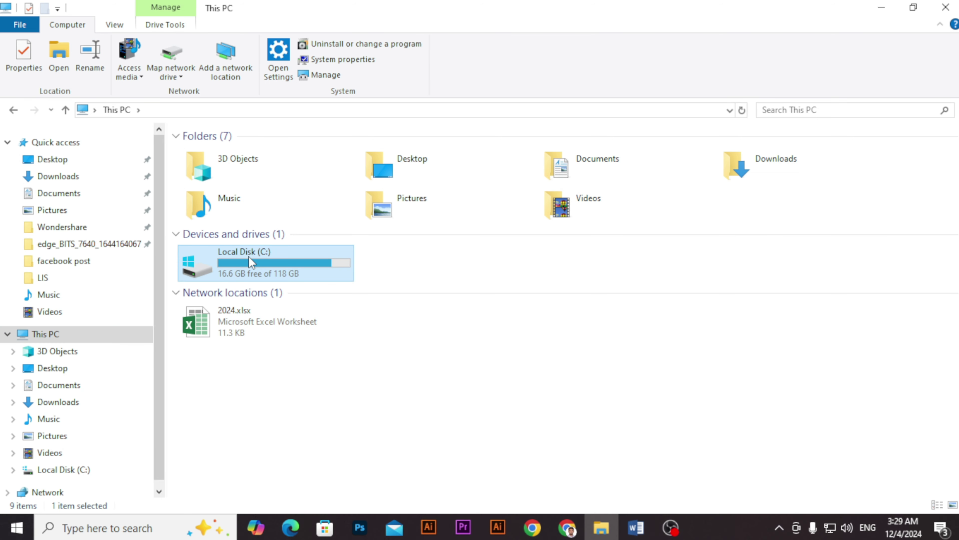
pyautogui.doubleClick(234, 288)
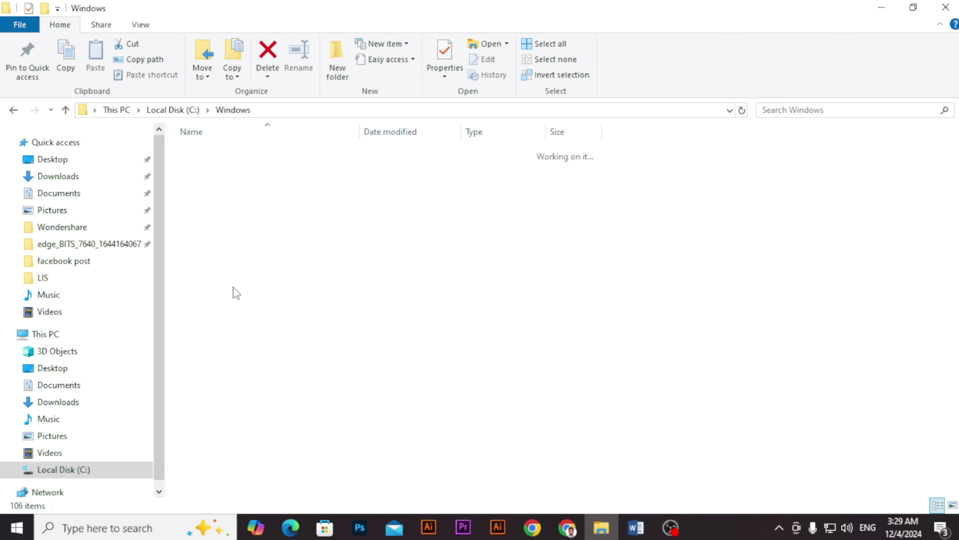
pyautogui.doubleClick(212, 448)
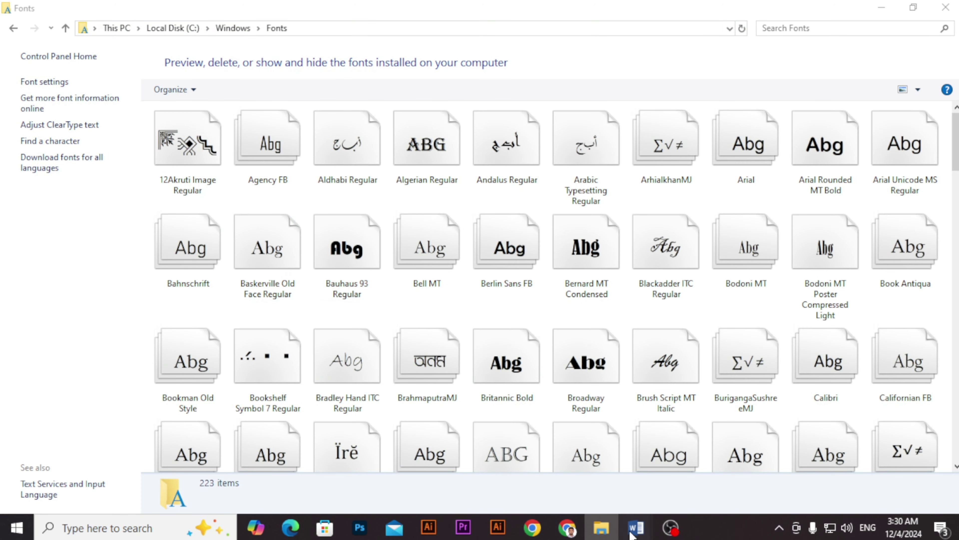
# - Switch to Word and insert the 12Akruti Image floral corner symbol with character code 0025, closing the Symbol dialog
pyautogui.moveTo(637, 527)
pyautogui.click(676, 464)
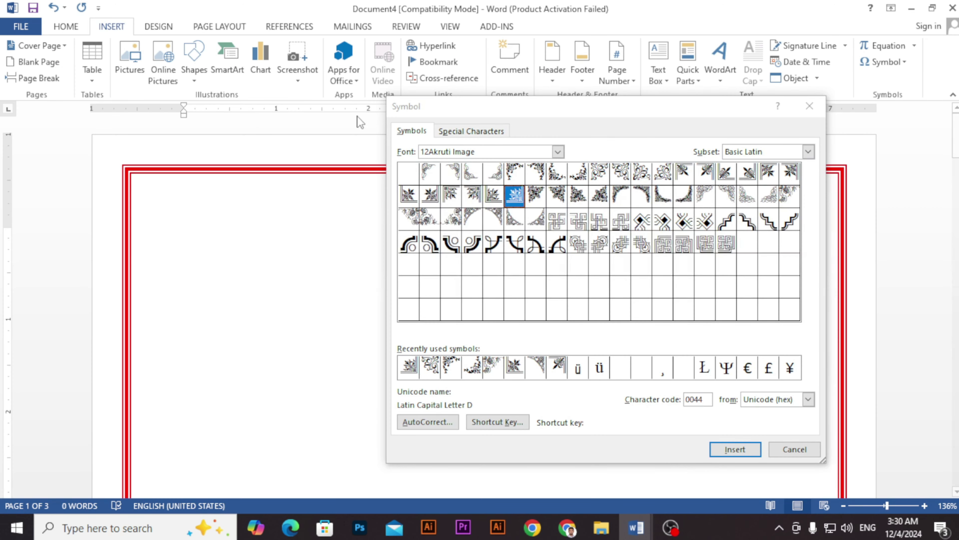
pyautogui.moveTo(561, 107); pyautogui.dragTo(652, 123)
pyautogui.click(604, 189)
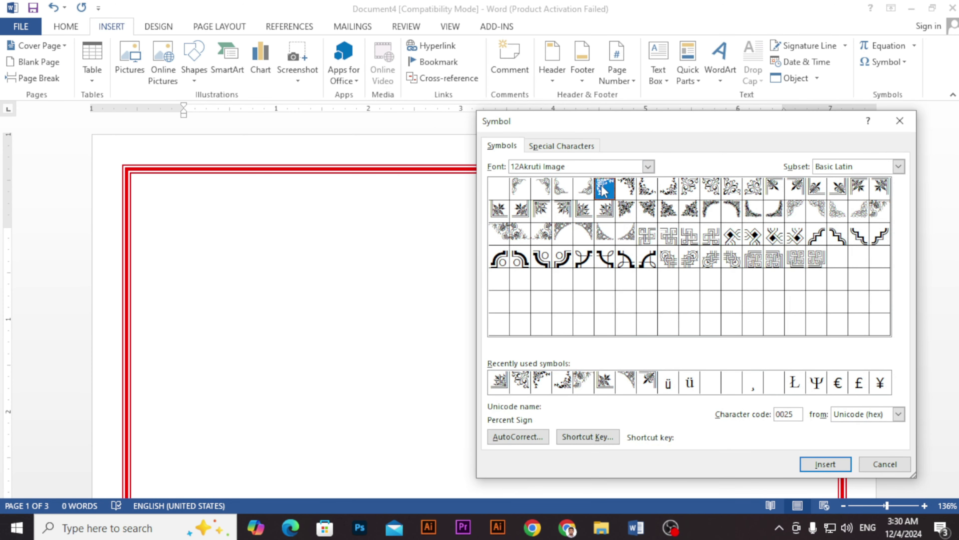
pyautogui.click(825, 464)
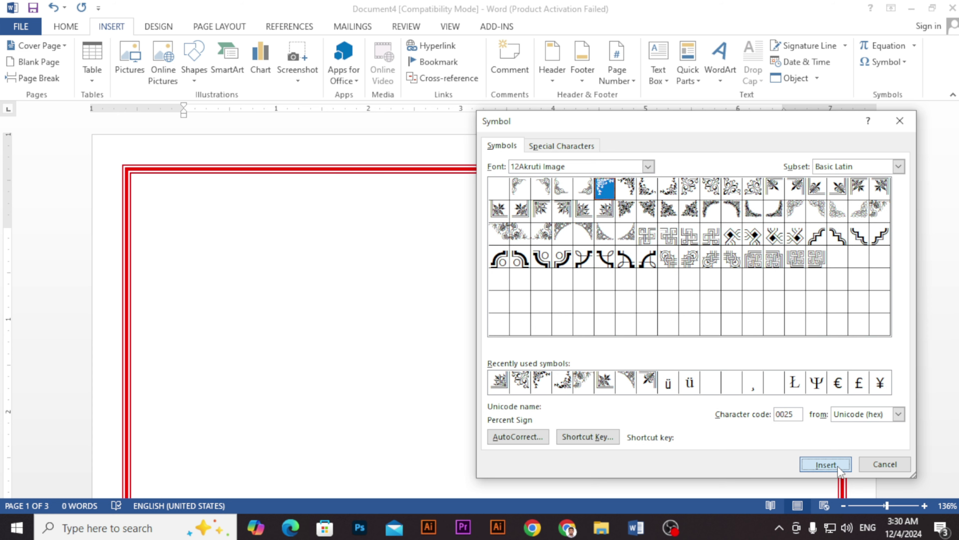
pyautogui.click(885, 464)
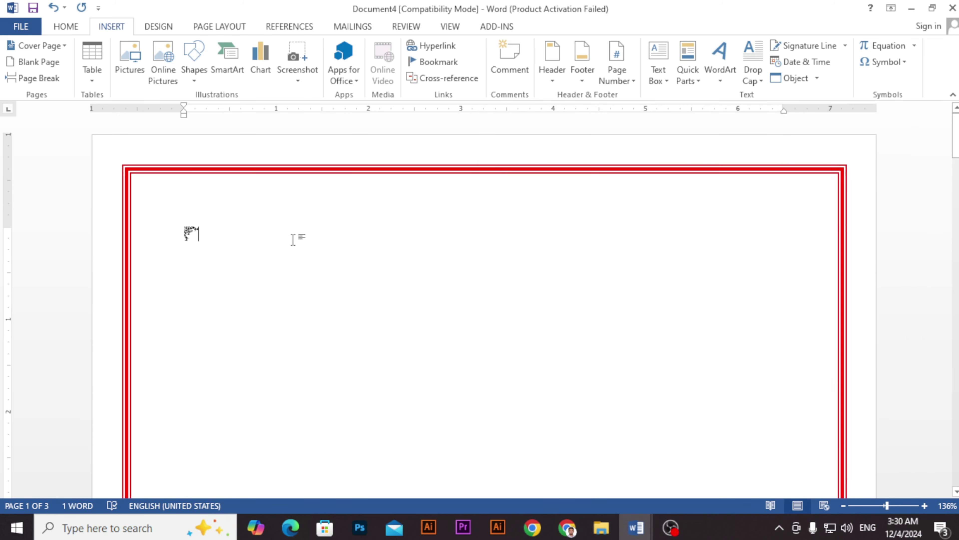
# - Increase the inserted corner symbol's font size to 36
pyautogui.moveTo(180, 234); pyautogui.dragTo(209, 218)
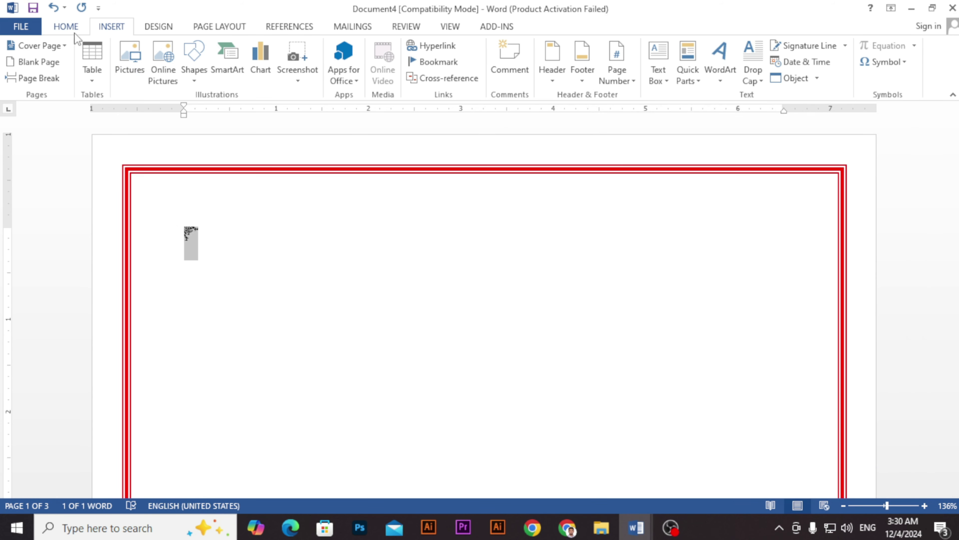
pyautogui.click(67, 27)
pyautogui.click(219, 51)
pyautogui.click(219, 52)
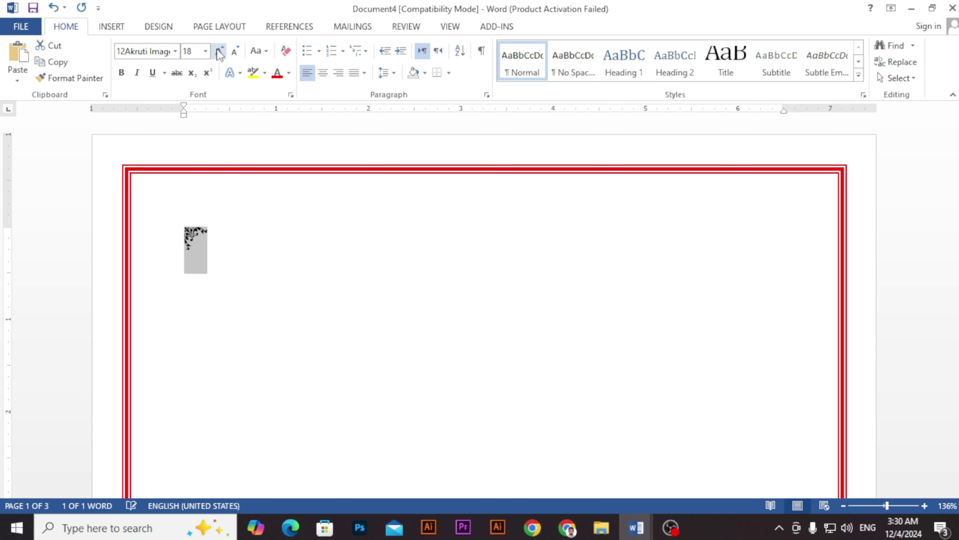
pyautogui.click(219, 52)
pyautogui.click(220, 52)
pyautogui.click(219, 51)
pyautogui.click(219, 52)
pyautogui.click(219, 51)
pyautogui.click(220, 52)
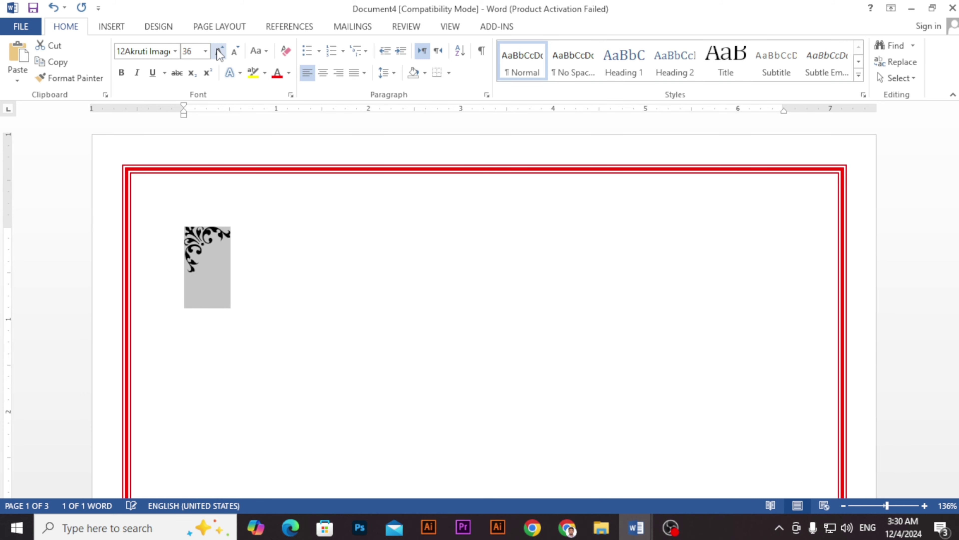
# - Convert the corner symbol to black shadowed WordArt moved slightly toward the page's upper-left corner, and fill it with standard red
pyautogui.click(111, 27)
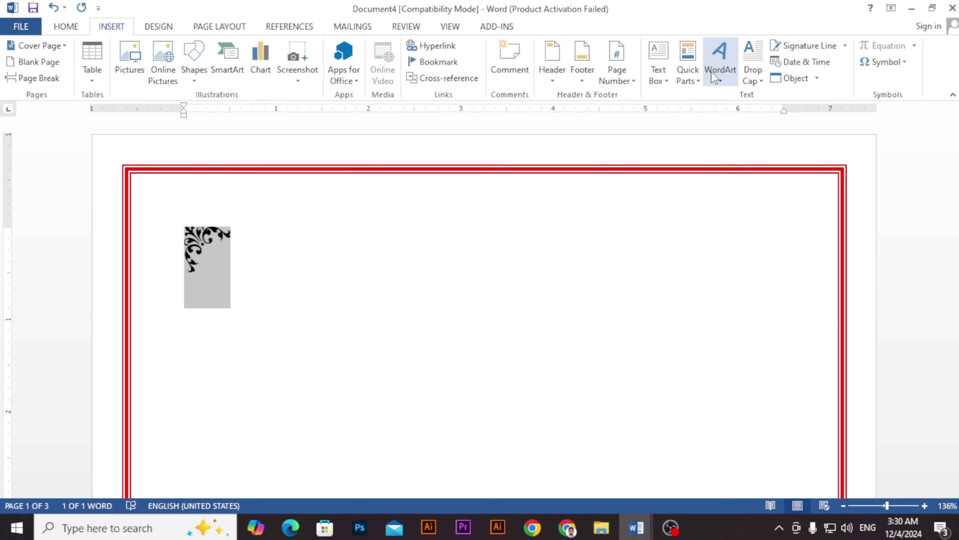
pyautogui.click(720, 80)
pyautogui.click(723, 103)
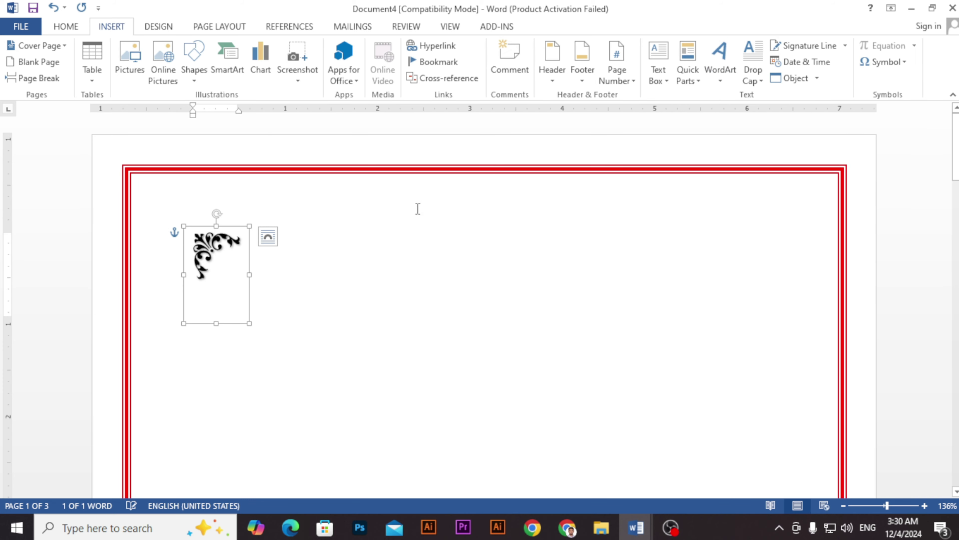
pyautogui.moveTo(231, 226); pyautogui.dragTo(223, 213)
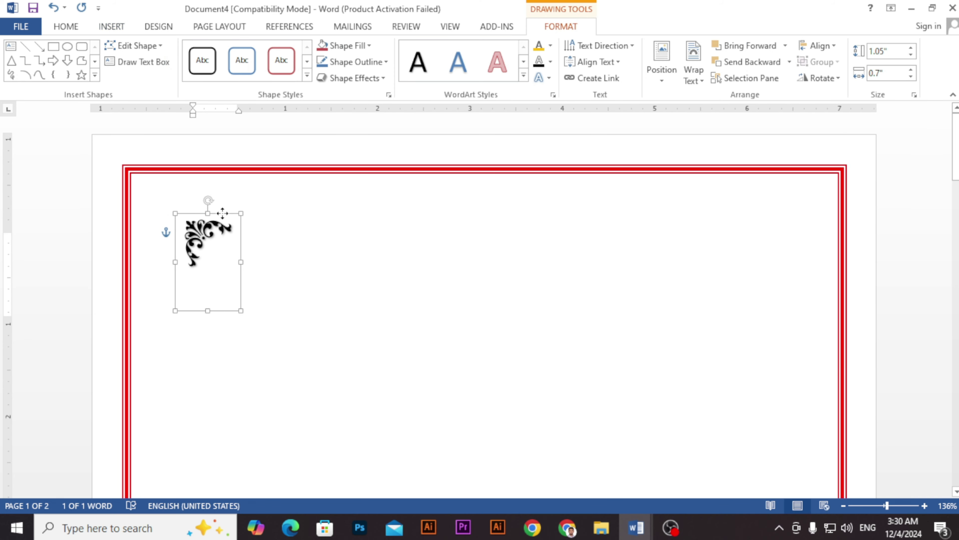
pyautogui.click(551, 46)
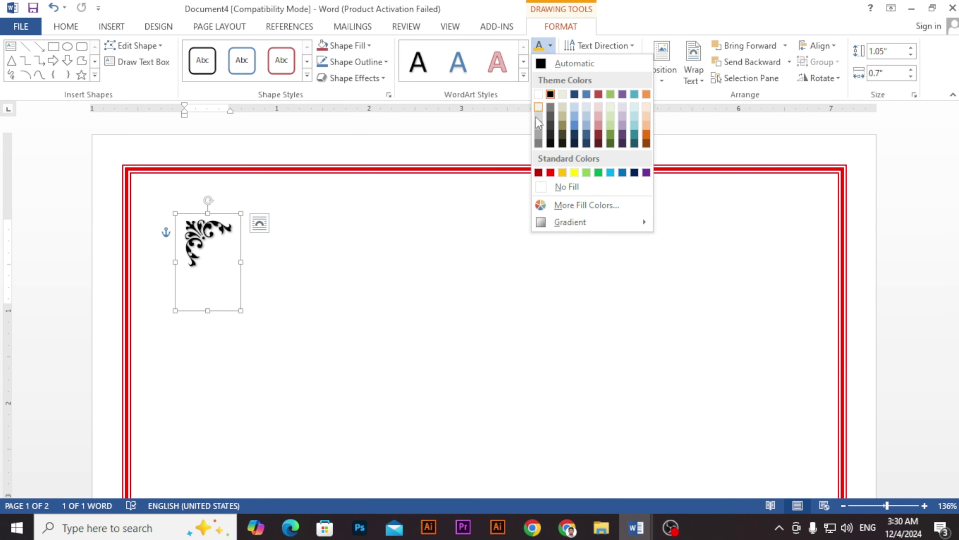
pyautogui.click(550, 172)
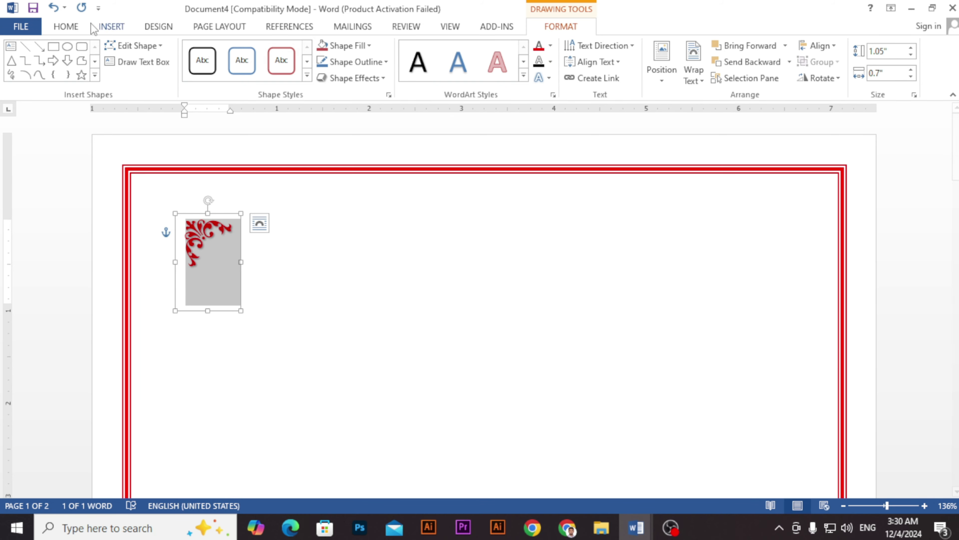
# - Enlarge the red ornament to font size 110 and shorten its box to about 1.75" high
pyautogui.click(73, 30)
pyautogui.click(219, 51)
pyautogui.click(219, 51)
pyautogui.click(219, 51)
pyautogui.click(219, 51)
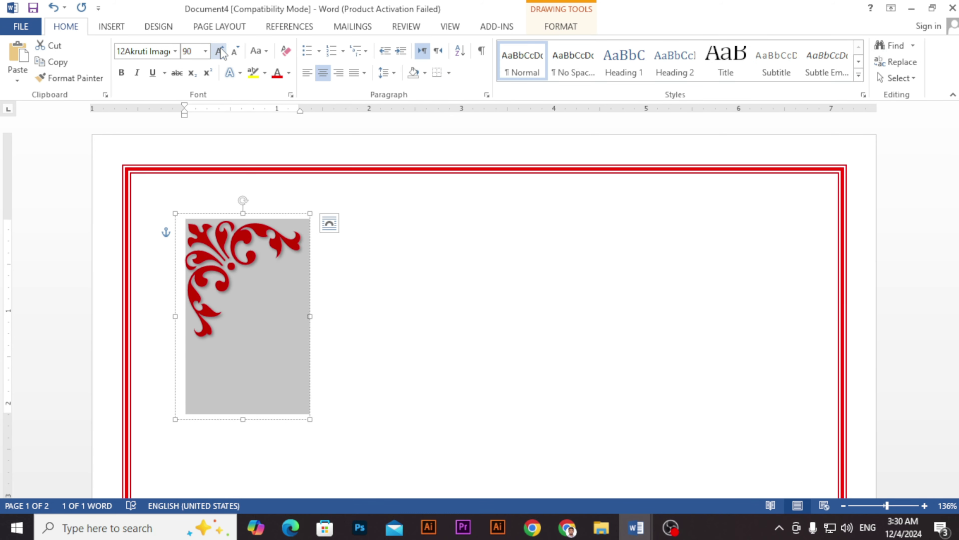
pyautogui.click(220, 52)
pyautogui.click(220, 52)
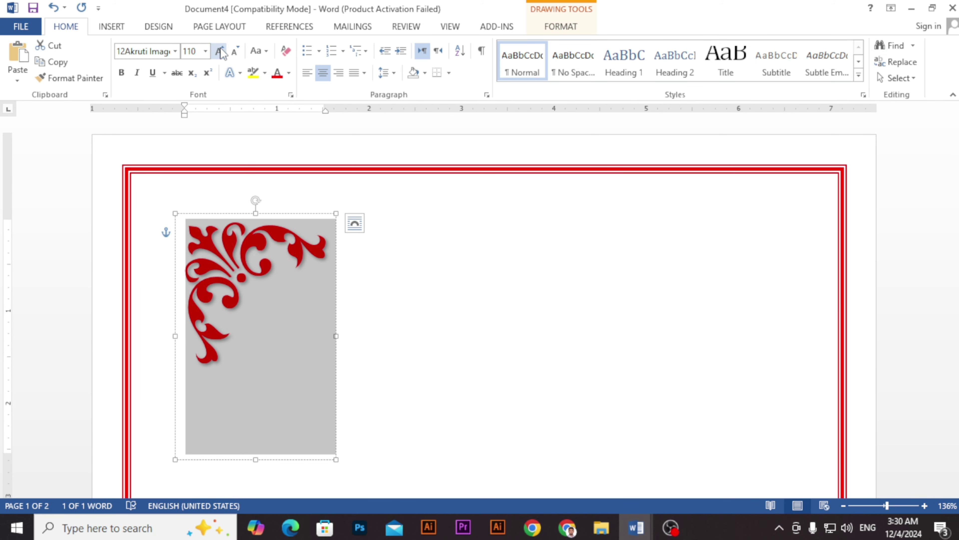
pyautogui.click(253, 457)
pyautogui.moveTo(256, 459); pyautogui.dragTo(253, 375)
# - Duplicate the red corner ornament toward the middle of the page and flip the copy vertically
pyautogui.moveTo(228, 214); pyautogui.dragTo(467, 247)
pyautogui.click(561, 27)
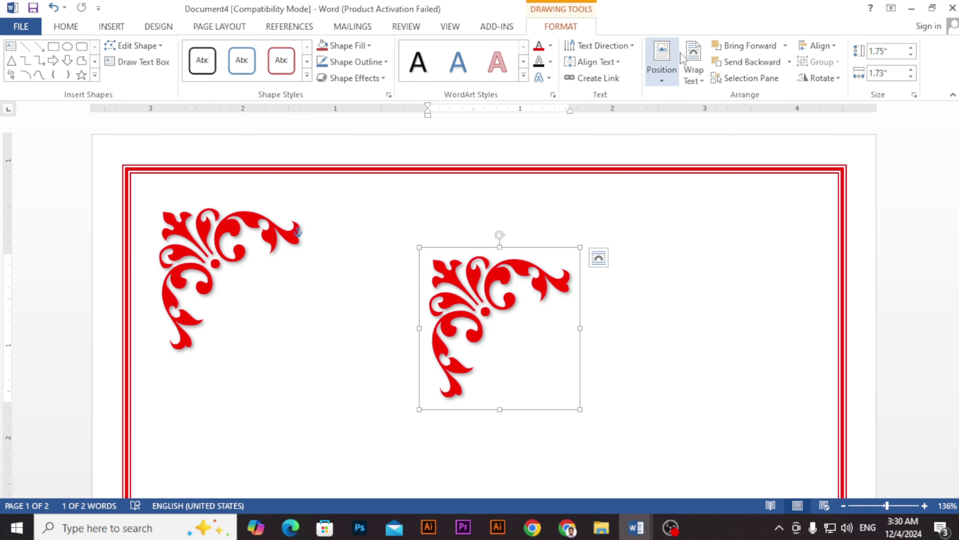
pyautogui.click(821, 83)
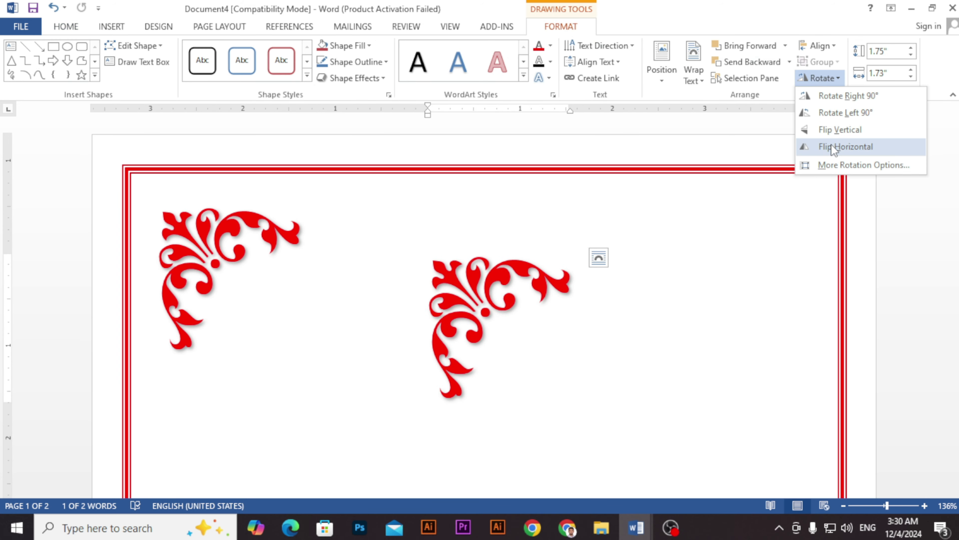
pyautogui.click(832, 132)
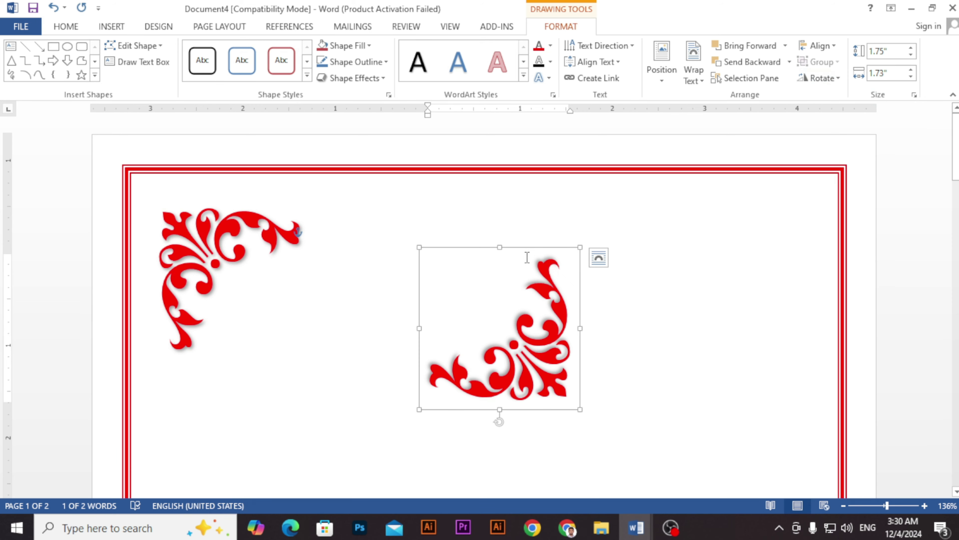
# - Duplicate the flipped ornament to its right and rotate the new copy left 90°
pyautogui.moveTo(525, 248); pyautogui.dragTo(667, 226)
pyautogui.click(815, 81)
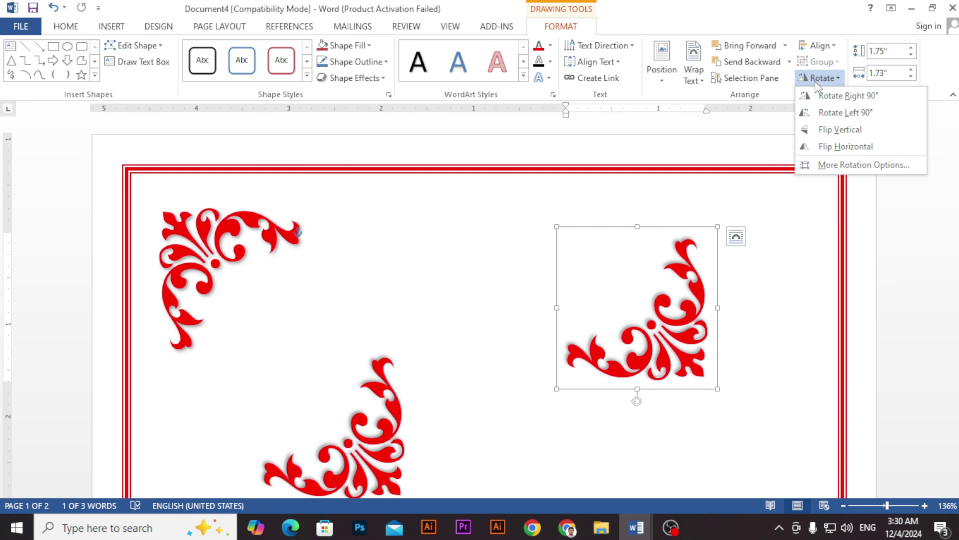
pyautogui.click(820, 112)
# - Duplicate the rotated ornament to its left and flip this fourth copy horizontally
pyautogui.moveTo(692, 217); pyautogui.dragTo(503, 225)
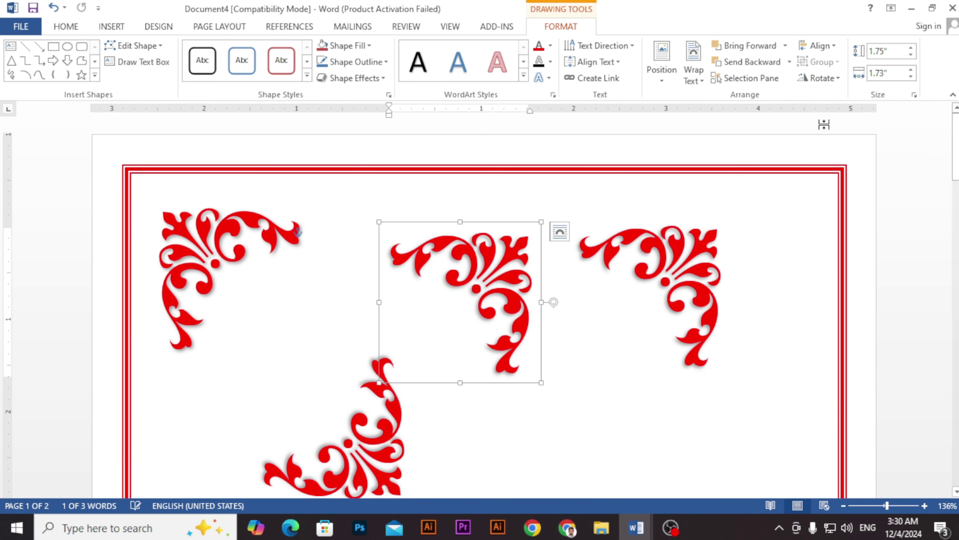
pyautogui.click(824, 81)
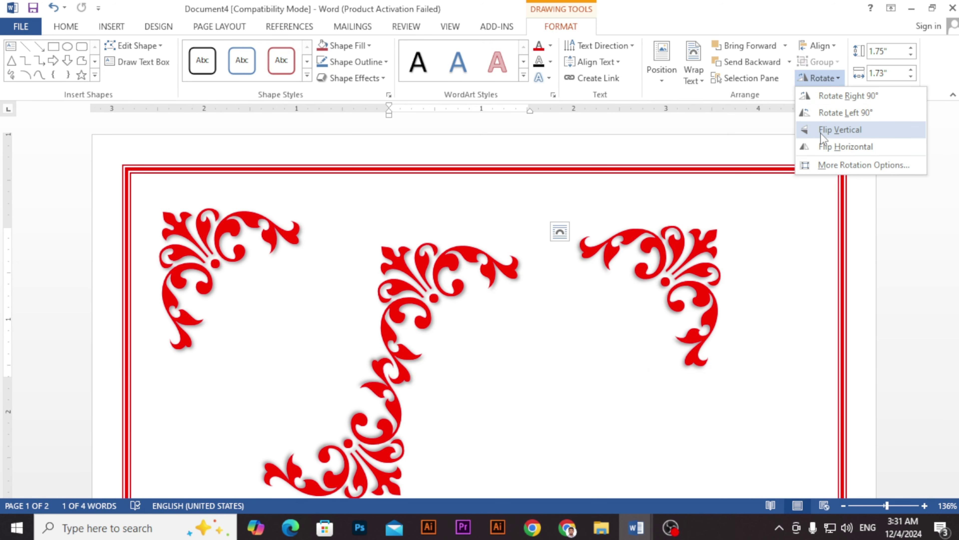
pyautogui.click(821, 151)
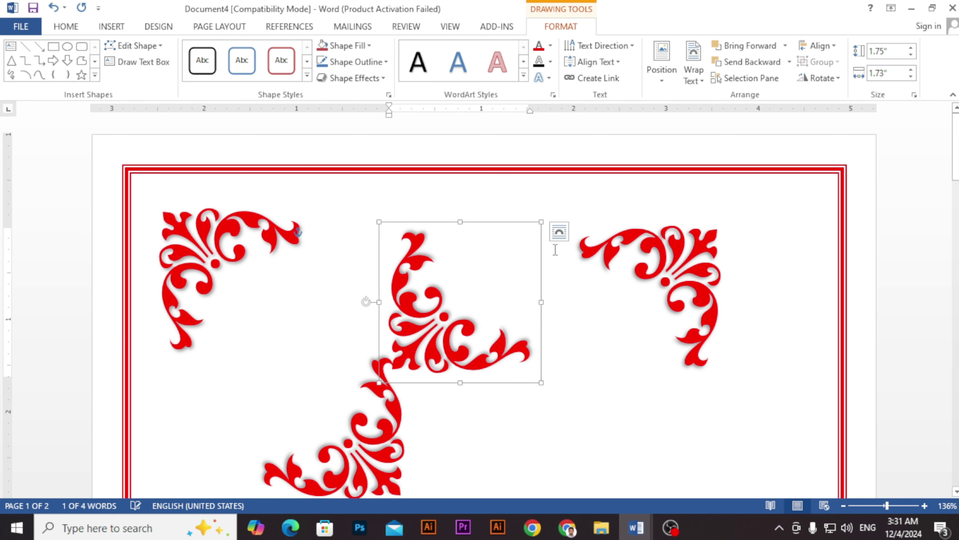
# - Position the two matching ornaments inside the upper-left and upper-right corners of the first page's border
pyautogui.keyDown('ctrl'); pyautogui.scroll(-4, 547, 269); pyautogui.keyUp('ctrl')
pyautogui.keyDown('ctrl'); pyautogui.scroll(-2, 546, 270); pyautogui.keyUp('ctrl')
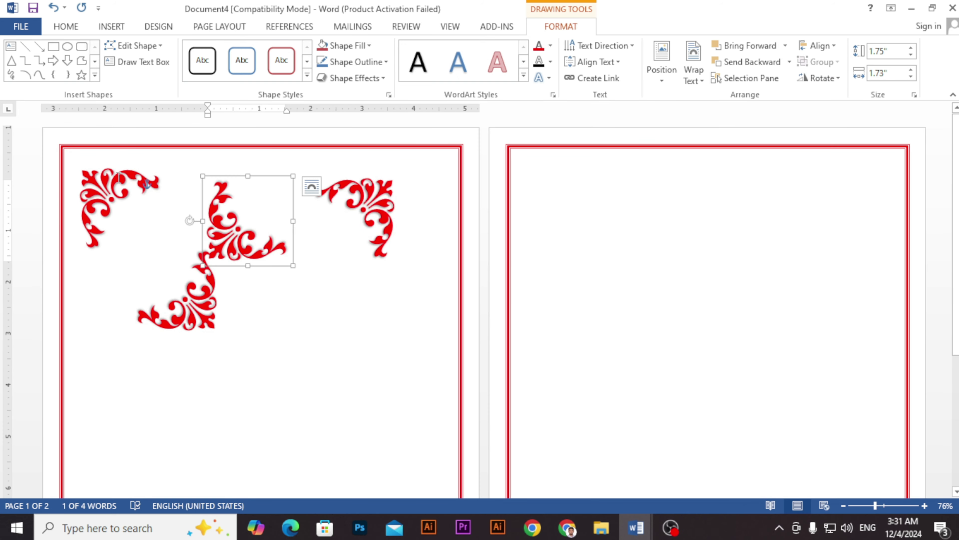
pyautogui.click(103, 167)
pyautogui.moveTo(99, 164); pyautogui.dragTo(86, 147)
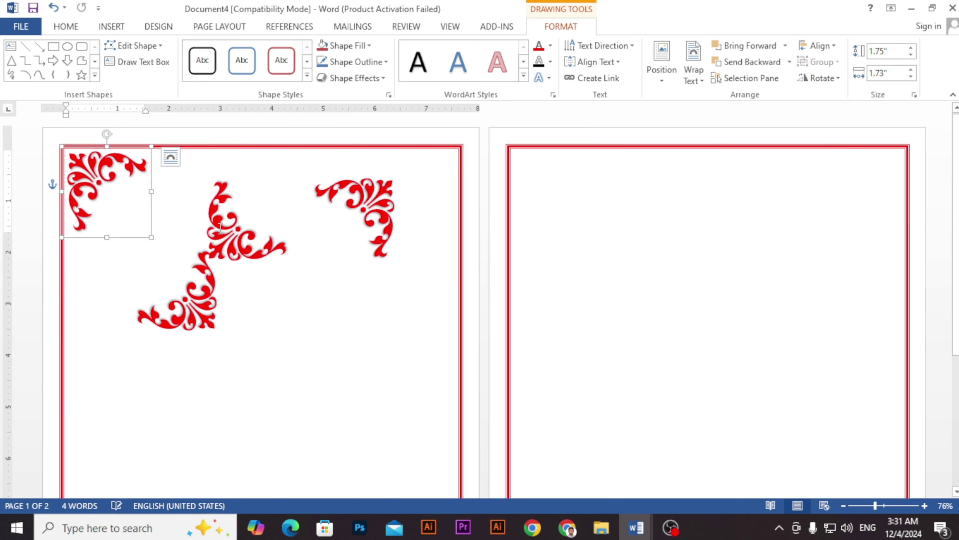
pyautogui.click(379, 202)
pyautogui.moveTo(375, 172); pyautogui.dragTo(436, 145)
# - Move the vertically flipped ornament into the lower-right corner of the first page's border
pyautogui.scroll(-3, 312, 213)
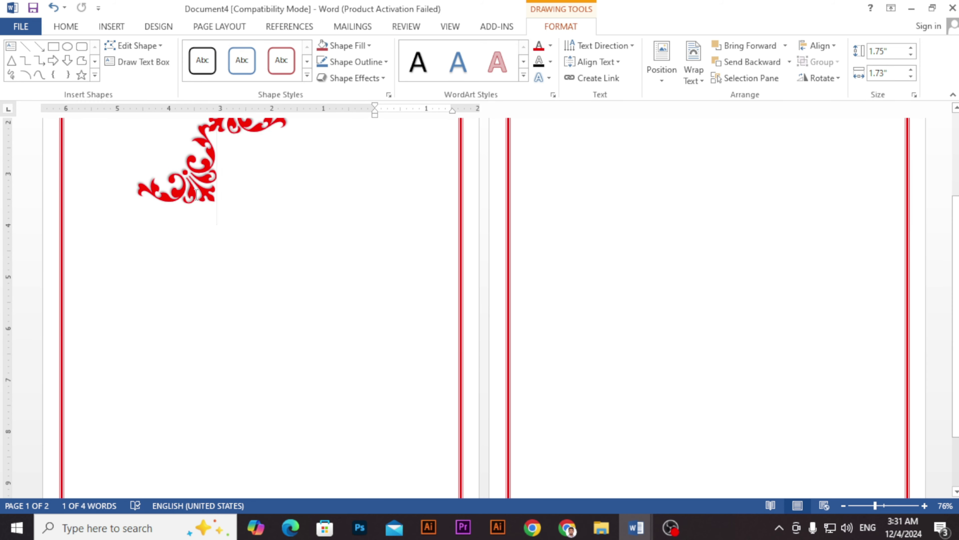
pyautogui.click(205, 176)
pyautogui.moveTo(222, 187); pyautogui.dragTo(380, 430)
pyautogui.scroll(-2, 376, 350)
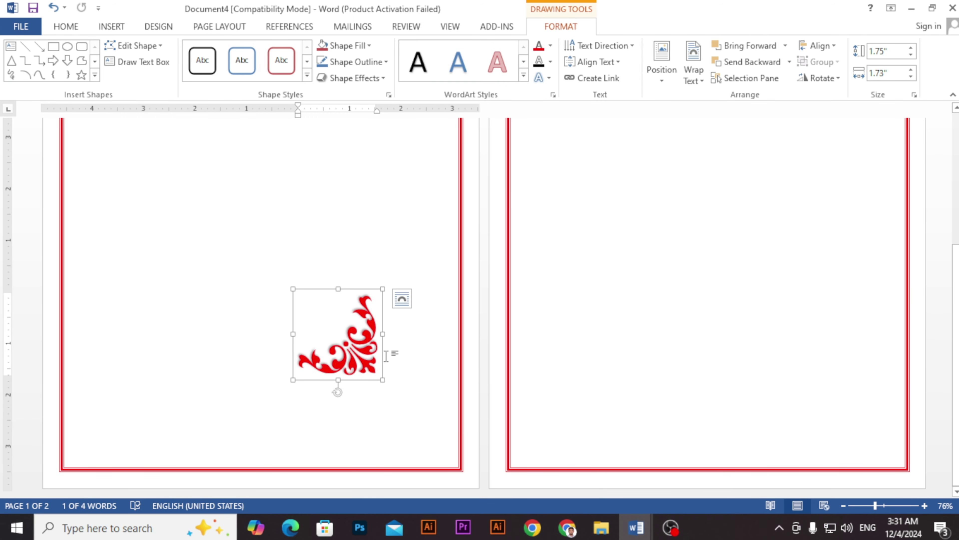
pyautogui.moveTo(381, 355); pyautogui.dragTo(454, 440)
# - Move the remaining loose ornament into the lower-left corner of the first page's border
pyautogui.scroll(10, 440, 414)
pyautogui.click(219, 181)
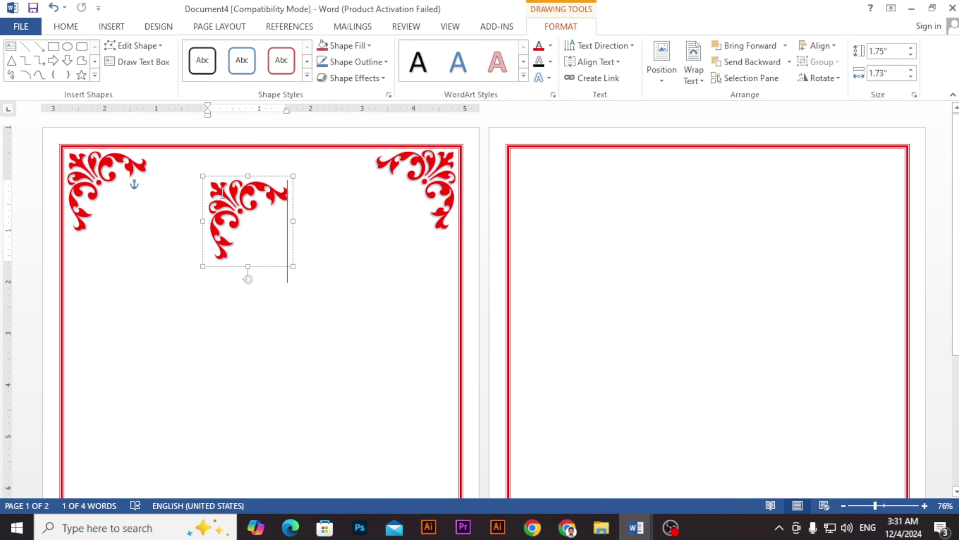
pyautogui.moveTo(216, 177); pyautogui.dragTo(161, 392)
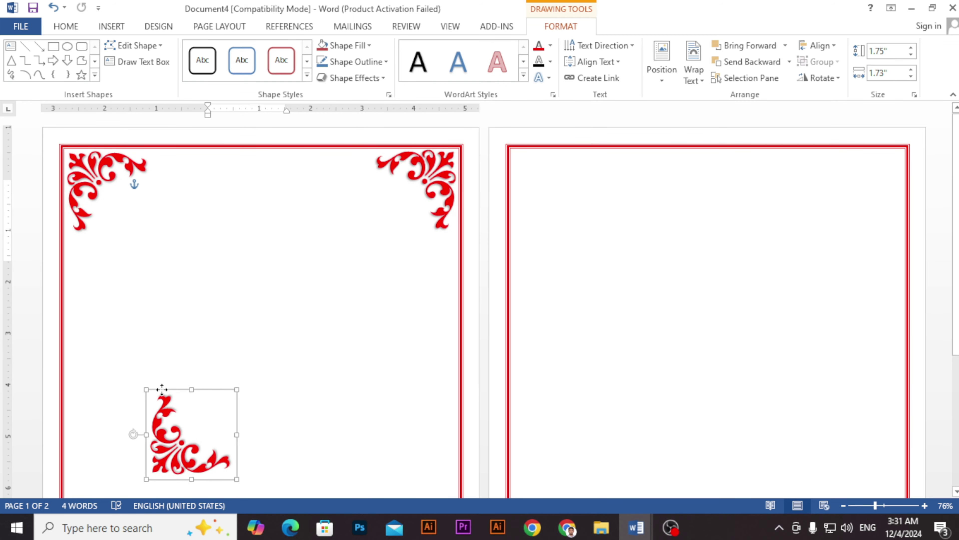
pyautogui.scroll(-3, 280, 302)
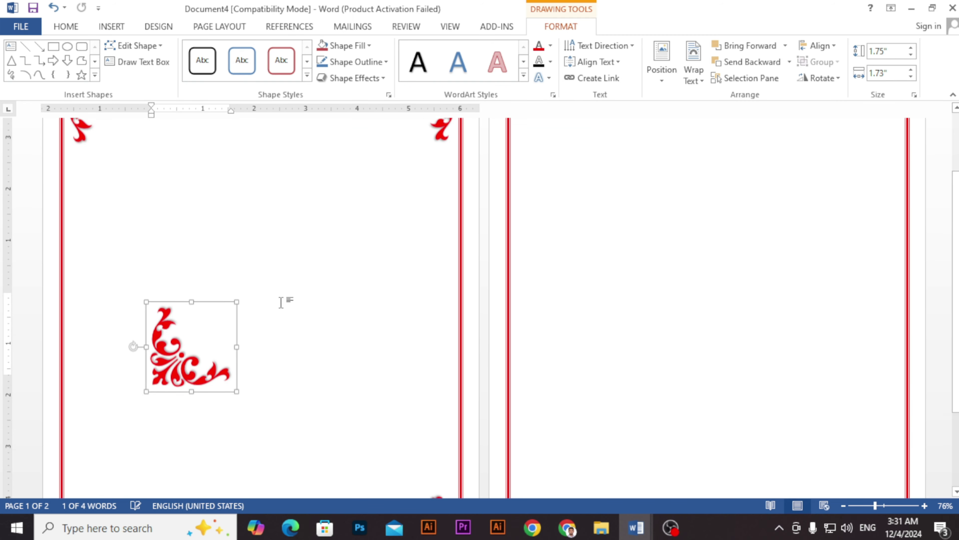
pyautogui.moveTo(204, 287); pyautogui.dragTo(166, 401)
pyautogui.scroll(-3, 245, 318)
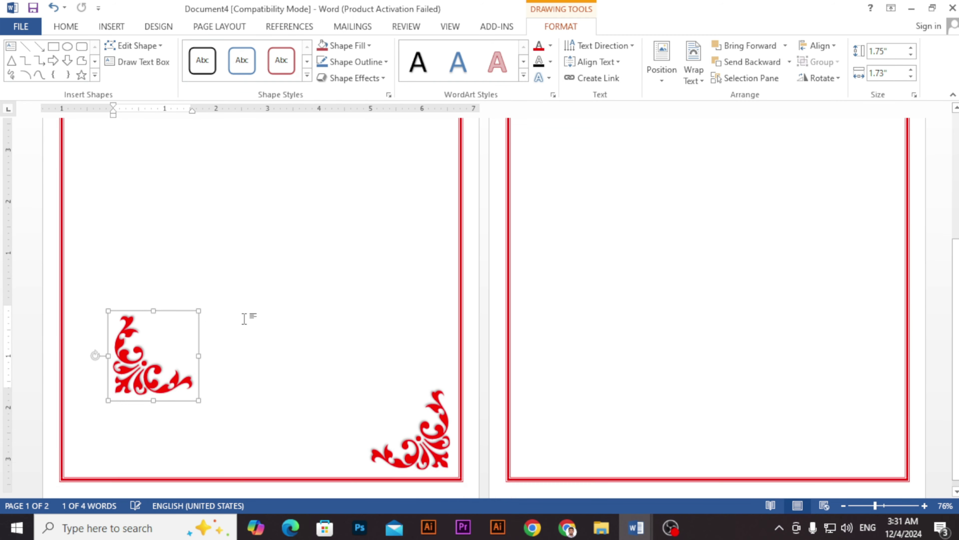
pyautogui.moveTo(184, 306); pyautogui.dragTo(143, 385)
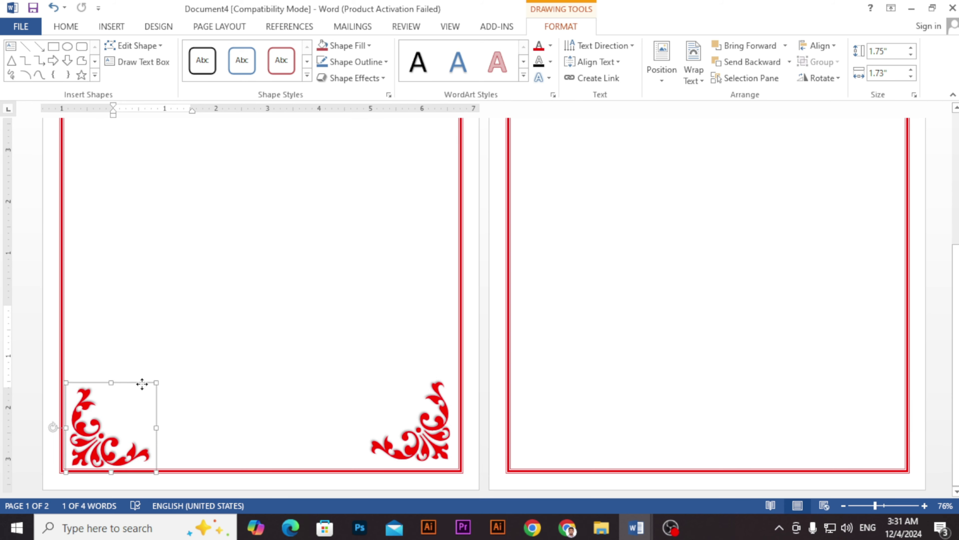
# - Set the lower-left ornament's text wrapping to Behind Text and nudge the lower-right ornament closer into its corner
pyautogui.click(699, 84)
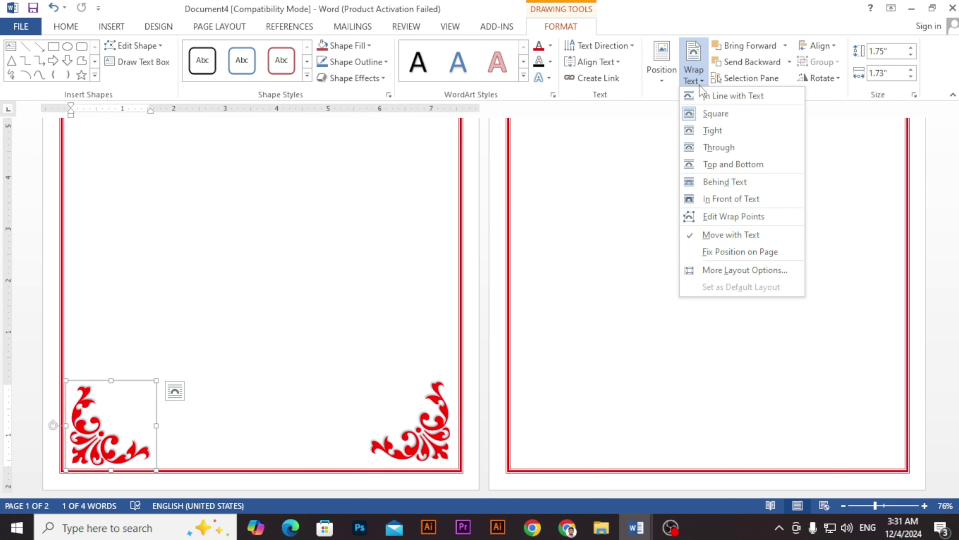
pyautogui.click(709, 183)
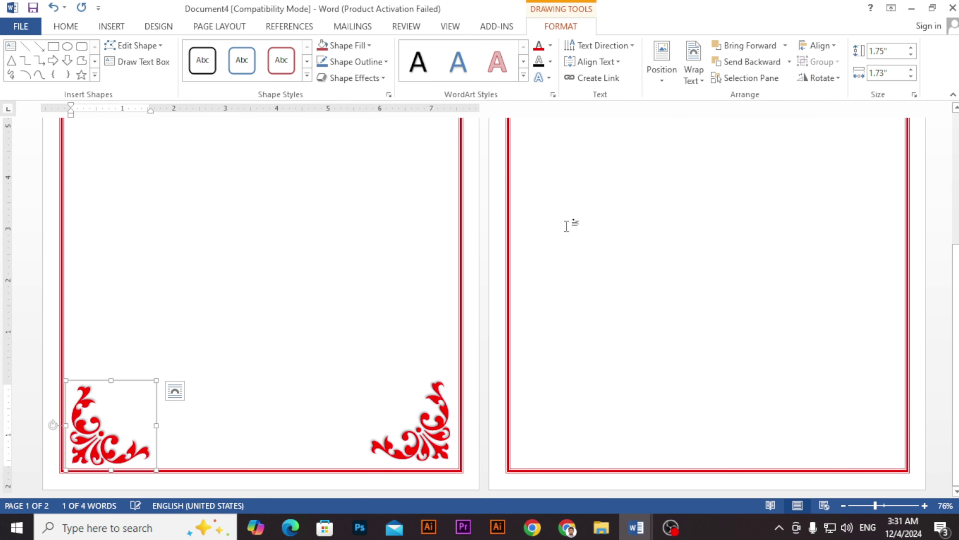
pyautogui.click(433, 410)
pyautogui.moveTo(435, 377); pyautogui.dragTo(439, 382)
pyautogui.scroll(3, 277, 286)
pyautogui.scroll(3, 277, 286)
pyautogui.scroll(-2, 304, 281)
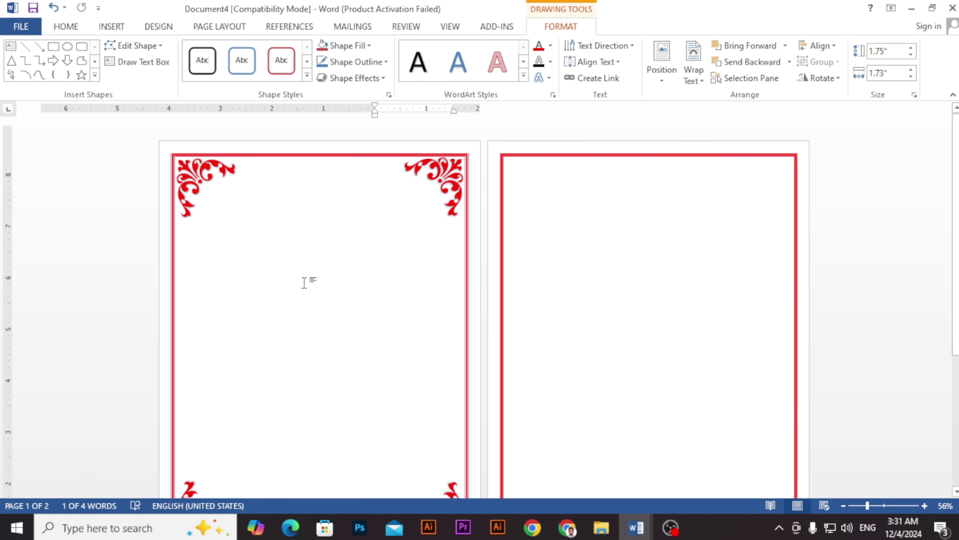
pyautogui.scroll(3, 296, 281)
pyautogui.click(422, 199)
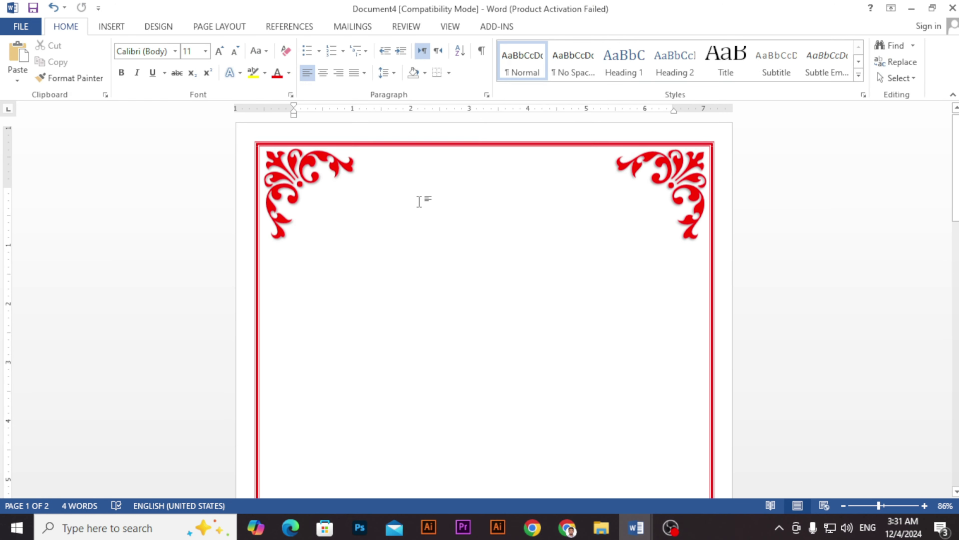
# - Recolour the second page's border light blue, applying the change to this section only
pyautogui.scroll(-10, 426, 238)
pyautogui.scroll(-3, 427, 248)
pyautogui.click(308, 252)
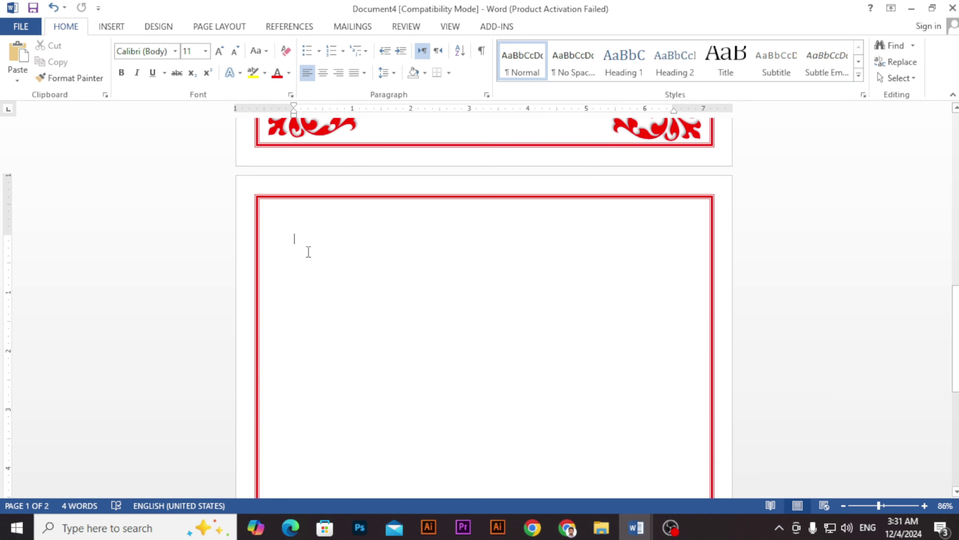
pyautogui.click(223, 27)
pyautogui.click(153, 27)
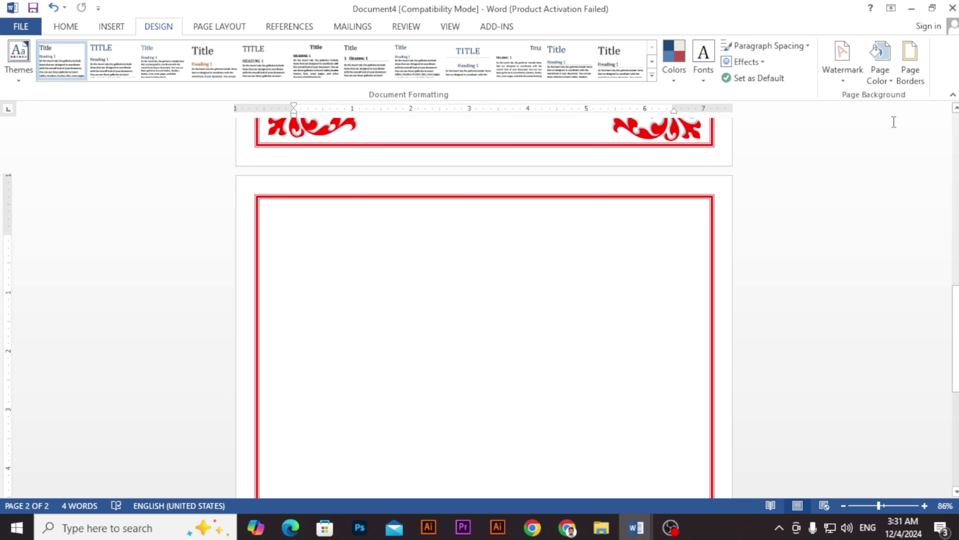
pyautogui.click(909, 64)
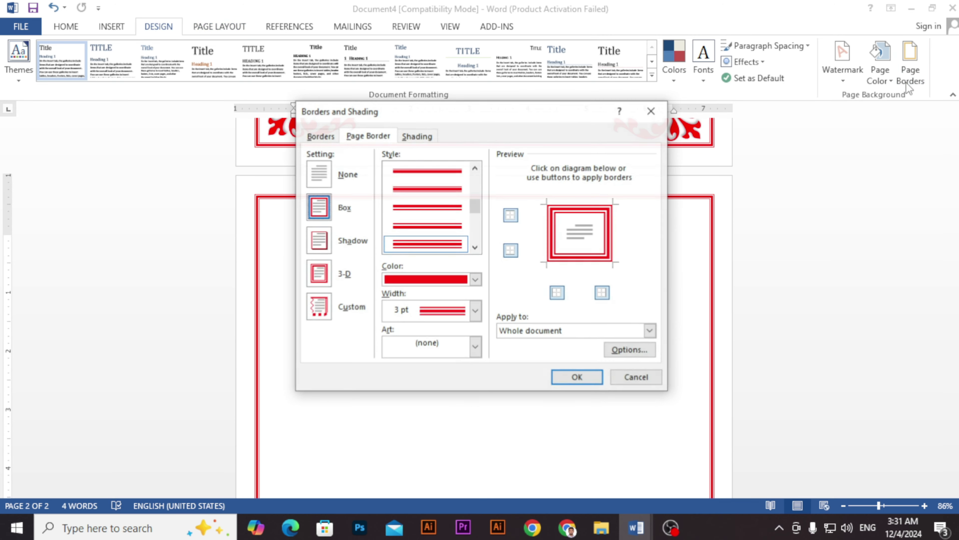
pyautogui.click(476, 280)
pyautogui.click(461, 405)
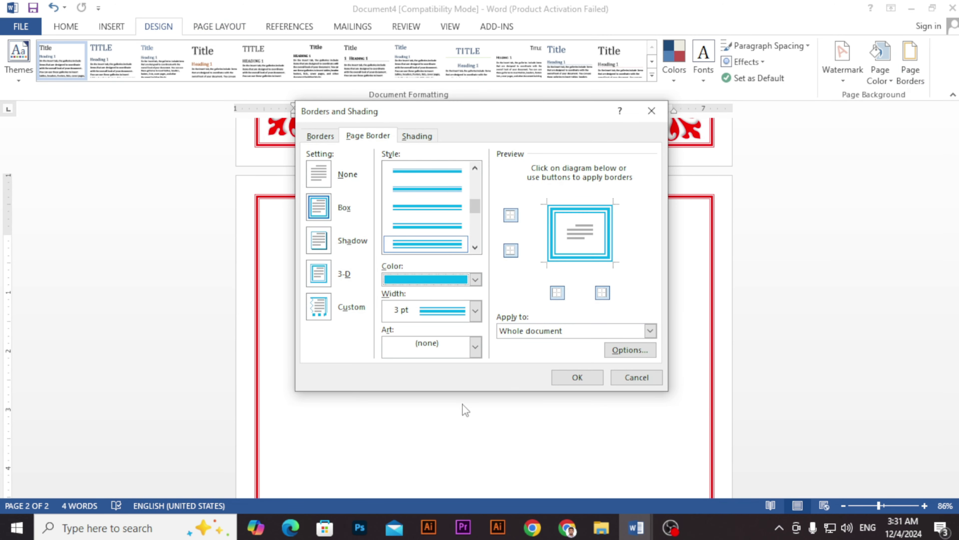
pyautogui.click(650, 331)
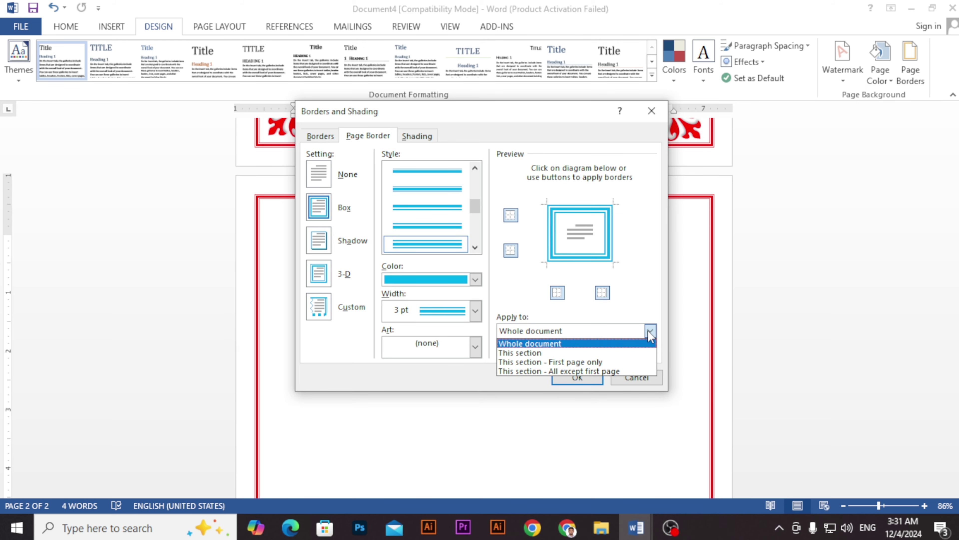
pyautogui.click(534, 353)
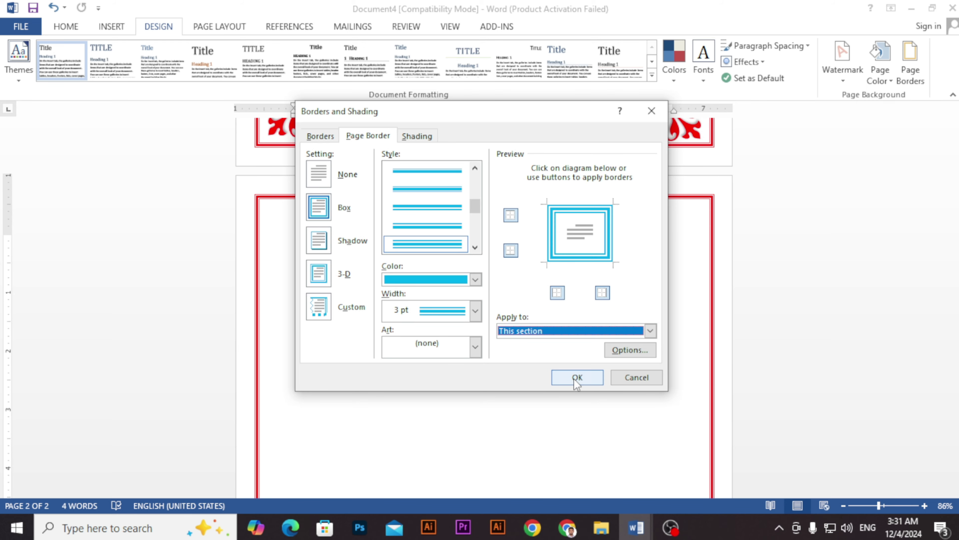
pyautogui.click(575, 379)
pyautogui.scroll(1, 407, 332)
pyautogui.scroll(-1, 334, 336)
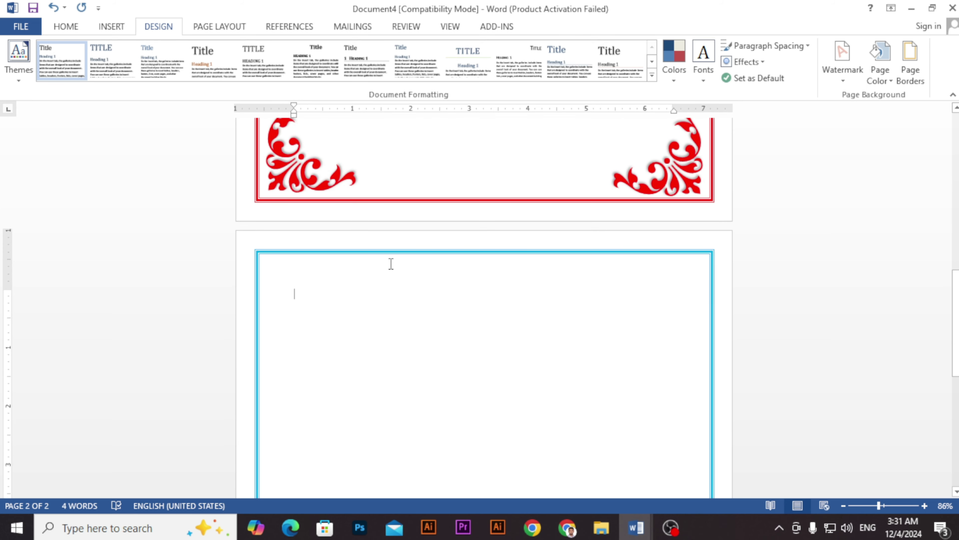
# - Insert the 12Akruti Image ornament with character code 002C on the second page
pyautogui.click(109, 26)
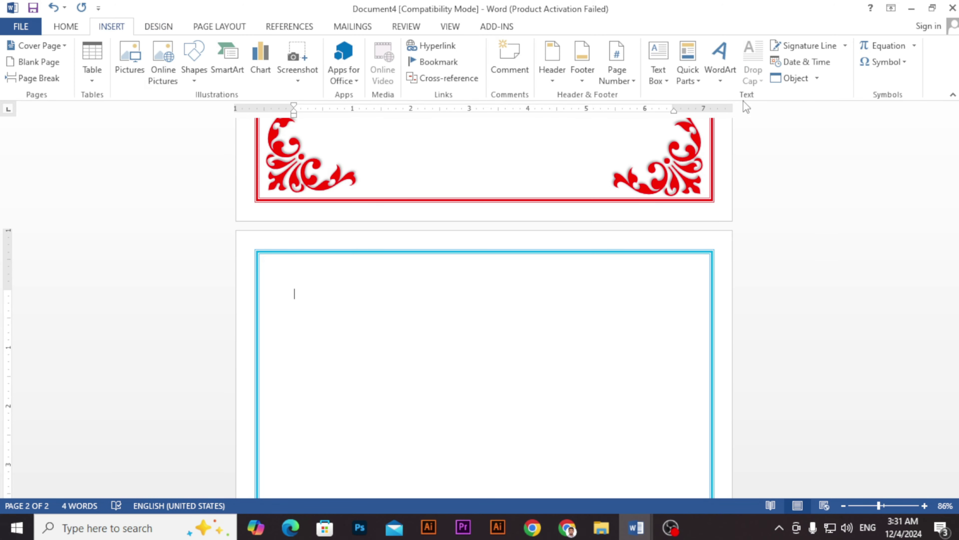
pyautogui.click(880, 66)
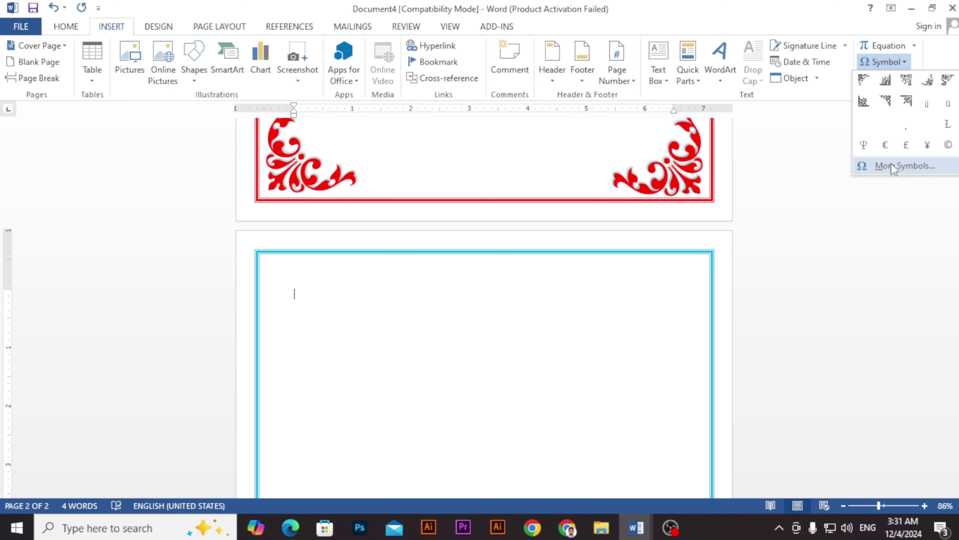
pyautogui.click(905, 166)
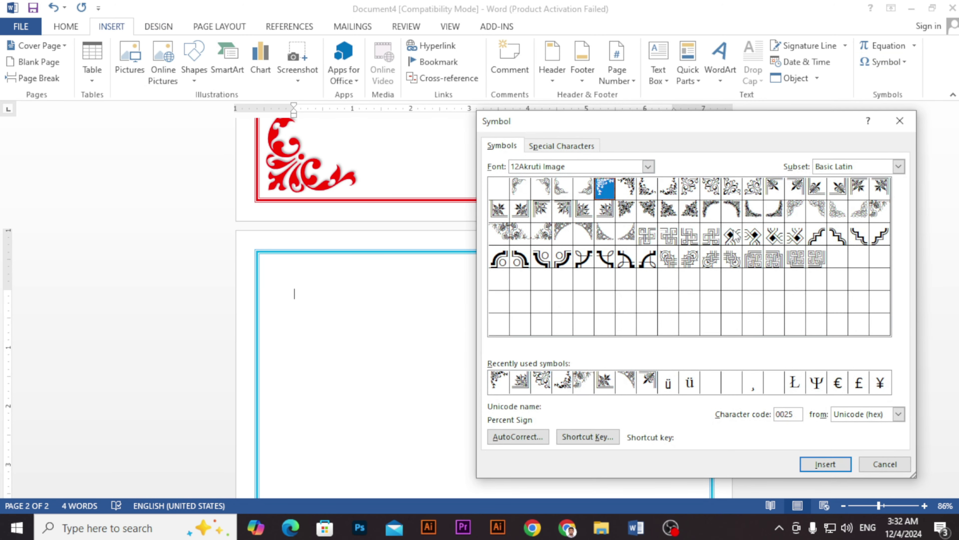
pyautogui.click(754, 189)
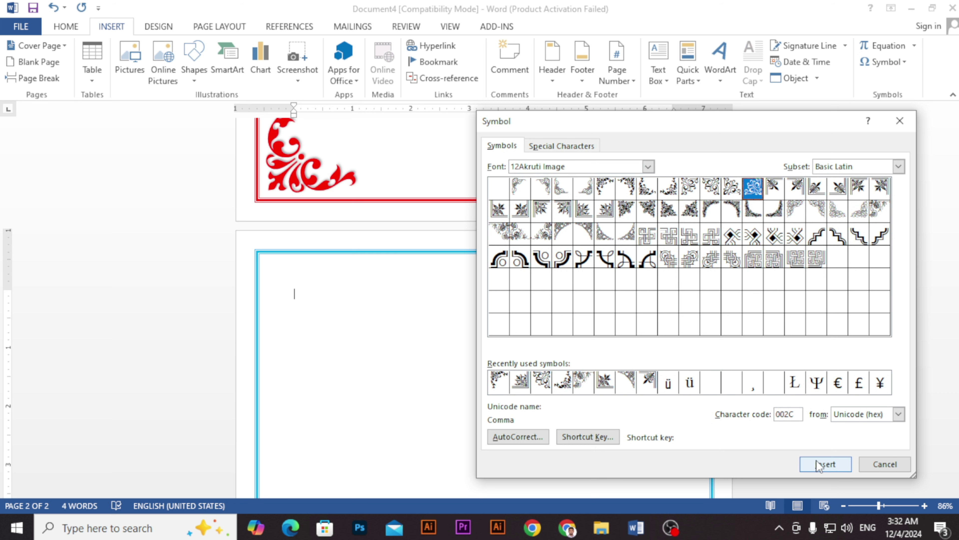
pyautogui.click(825, 464)
pyautogui.click(880, 466)
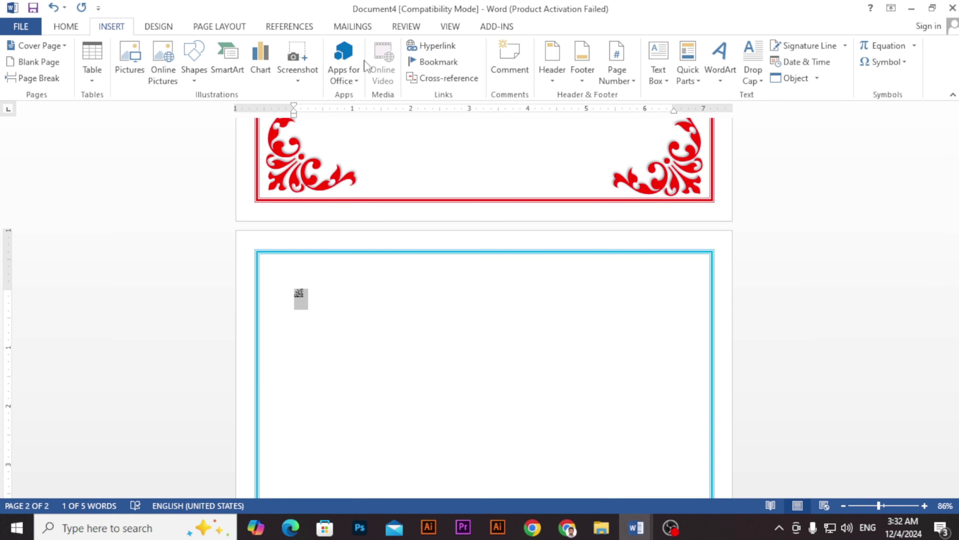
# - Convert the inserted ornament to WordArt and enlarge it to 120 pt
pyautogui.click(720, 61)
pyautogui.click(695, 120)
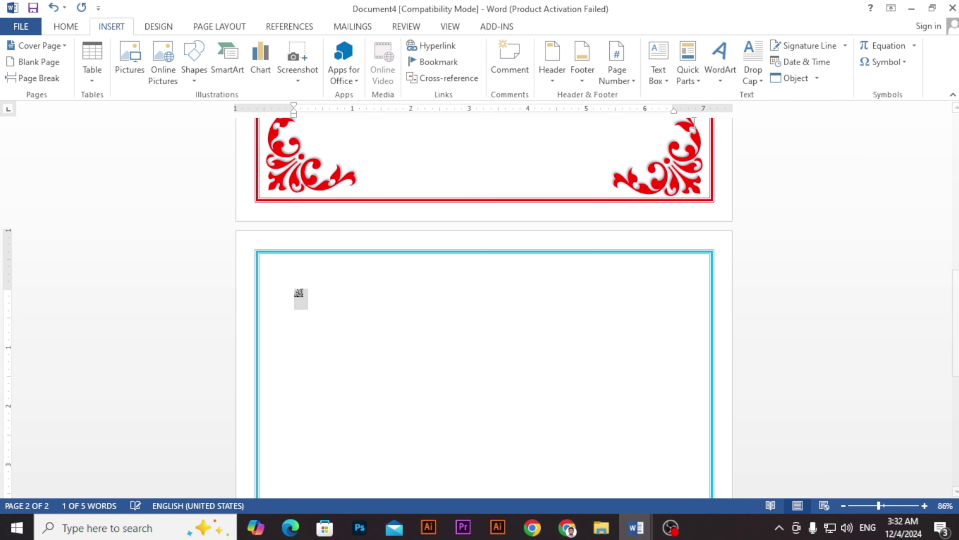
pyautogui.click(70, 27)
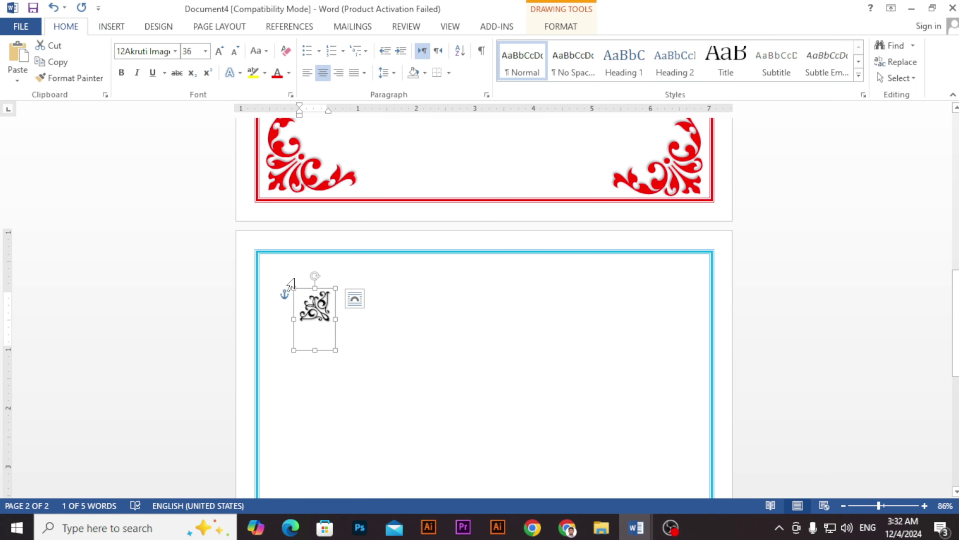
pyautogui.click(220, 52)
pyautogui.click(220, 51)
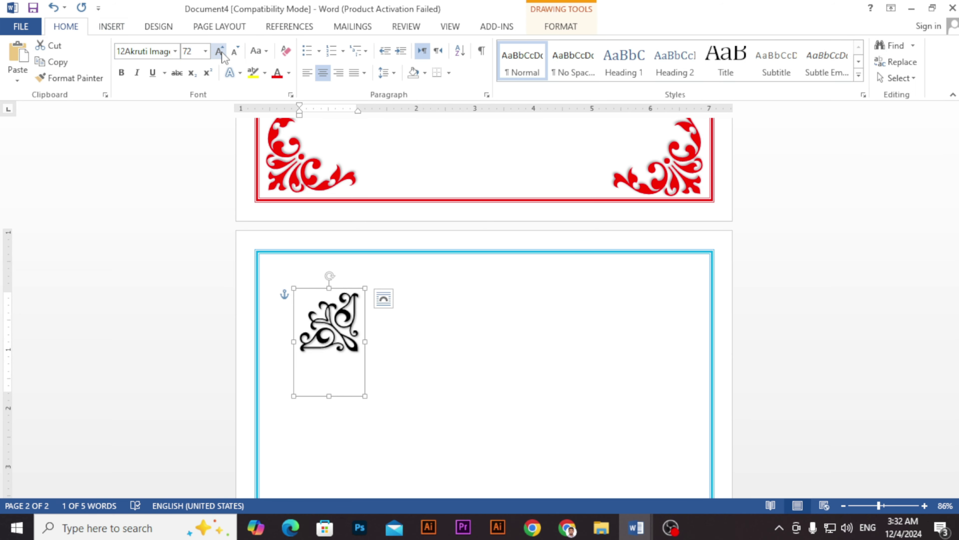
pyautogui.click(220, 51)
pyautogui.click(220, 51)
pyautogui.click(219, 51)
pyautogui.click(220, 52)
pyautogui.click(220, 51)
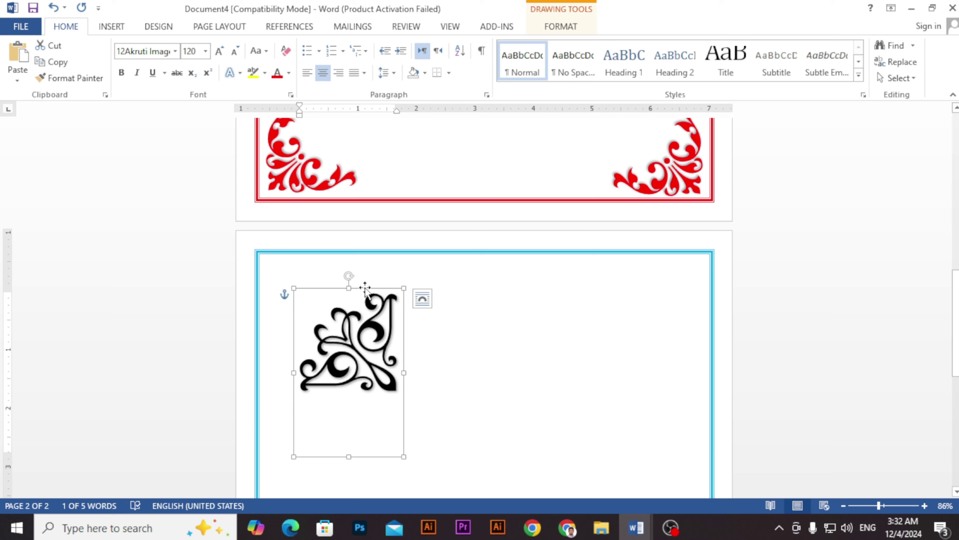
# - Shift the black ornament right, flip it vertically and set its text wrapping to Behind Text
pyautogui.moveTo(365, 289); pyautogui.dragTo(443, 296)
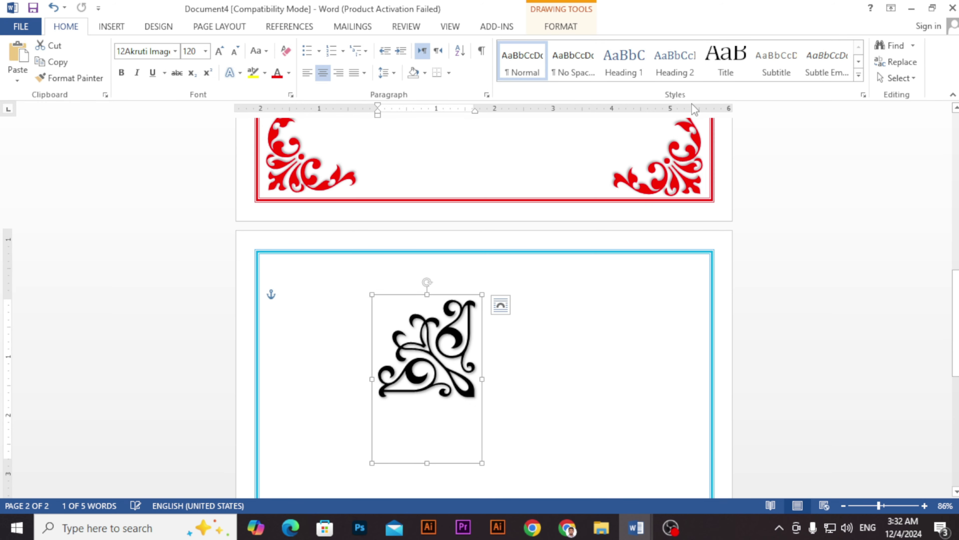
pyautogui.click(557, 34)
pyautogui.click(819, 78)
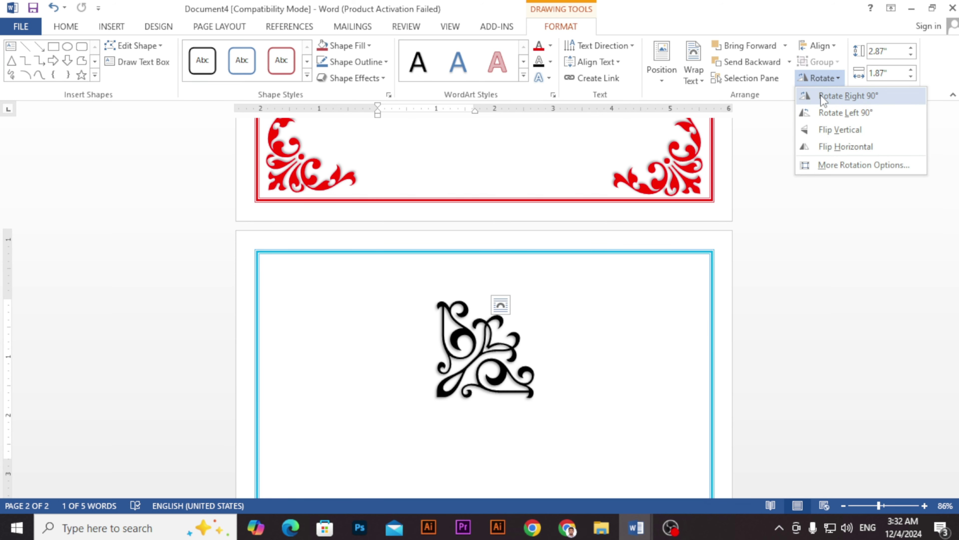
pyautogui.click(826, 134)
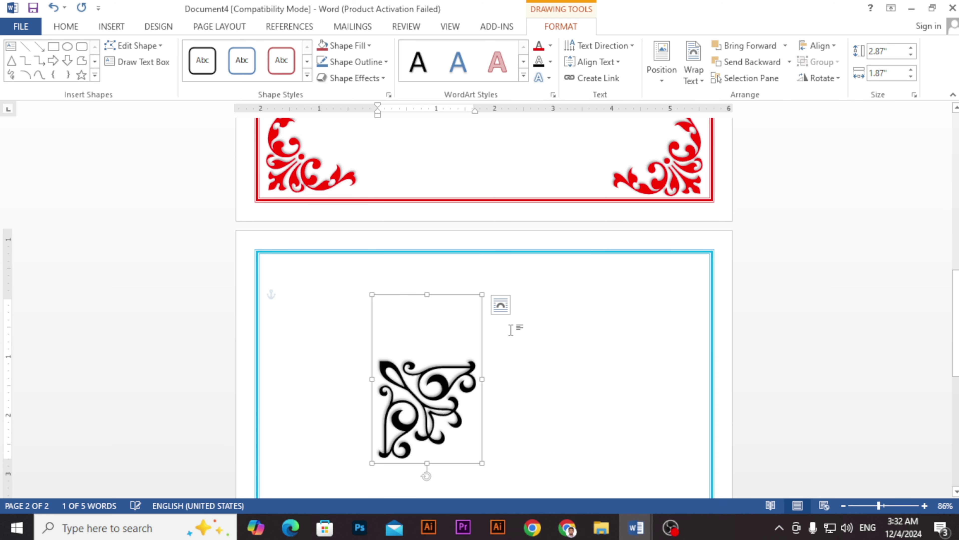
pyautogui.click(700, 78)
pyautogui.click(726, 184)
# - Move the ornament near the second page's upper-left corner and shorten its frame to 1.93" high
pyautogui.moveTo(445, 298); pyautogui.dragTo(352, 263)
pyautogui.click(352, 273)
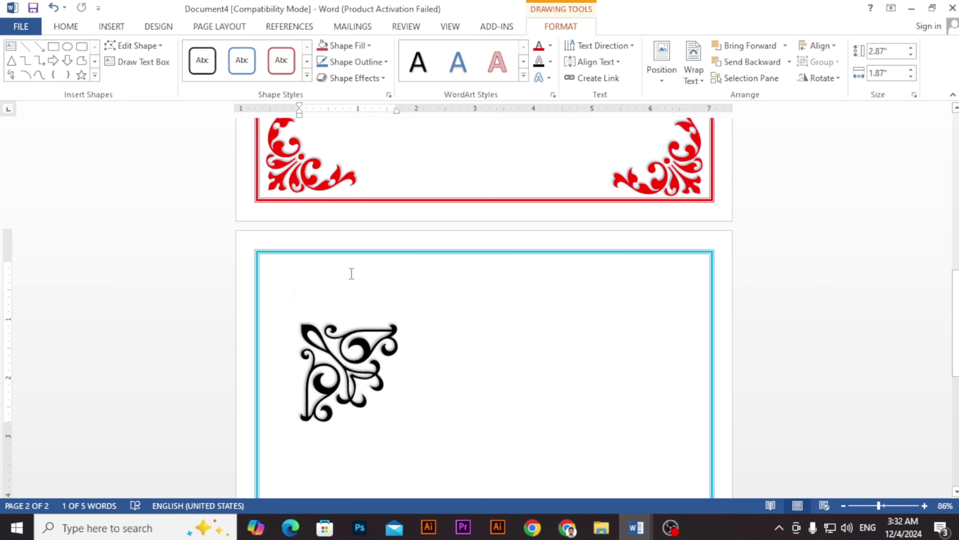
pyautogui.click(349, 293)
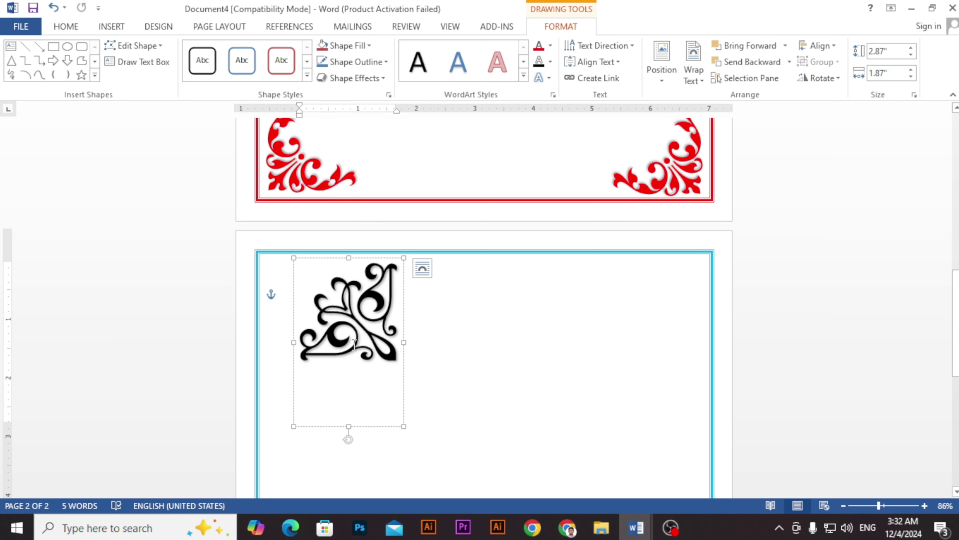
pyautogui.moveTo(348, 426); pyautogui.dragTo(353, 371)
# - Duplicate the black ornament three times and spread the copies across the upper part of the second page
pyautogui.moveTo(335, 259); pyautogui.dragTo(437, 357)
pyautogui.scroll(-3, 437, 302)
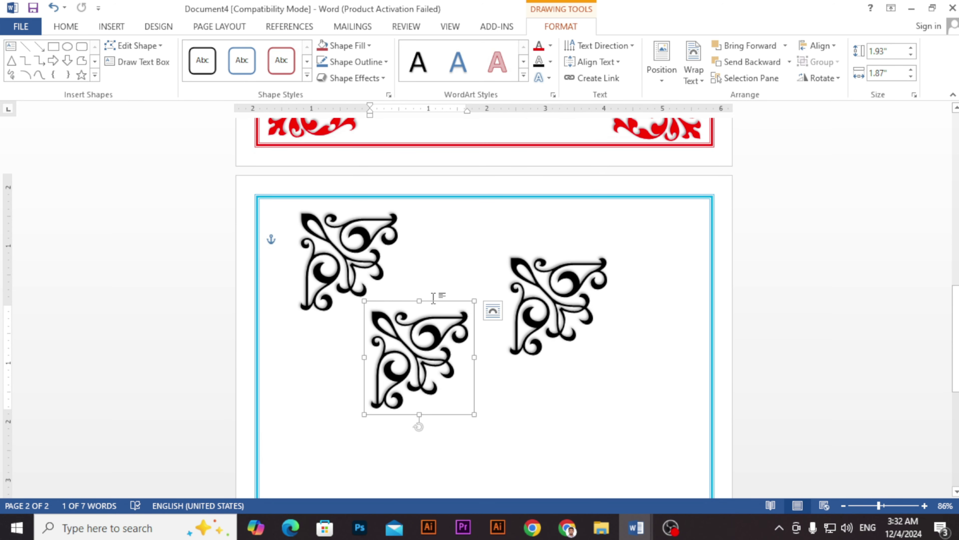
pyautogui.moveTo(432, 301); pyautogui.dragTo(579, 374)
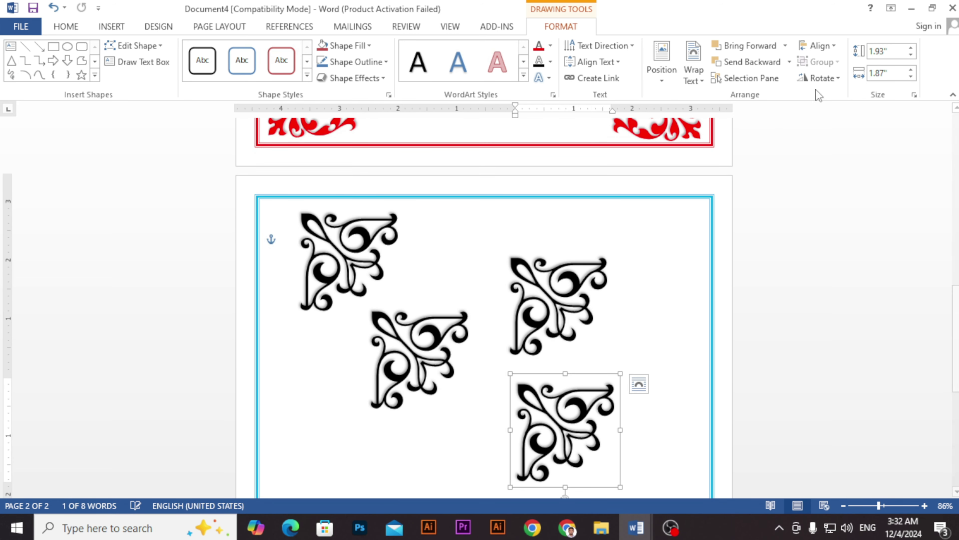
# - Flip the lowest black ornament on the second page vertically and rotate the copy directly above it left by 90°
pyautogui.click(820, 78)
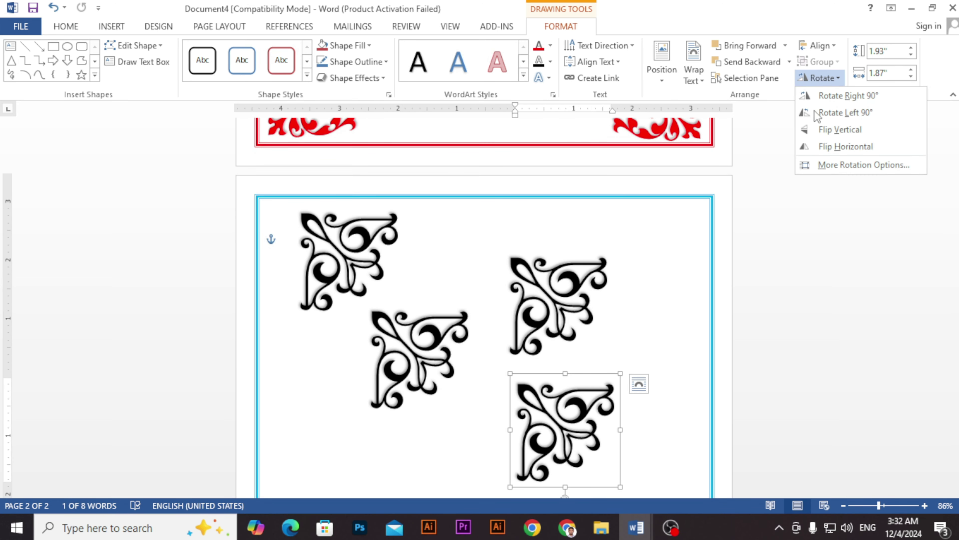
pyautogui.click(824, 131)
pyautogui.click(589, 264)
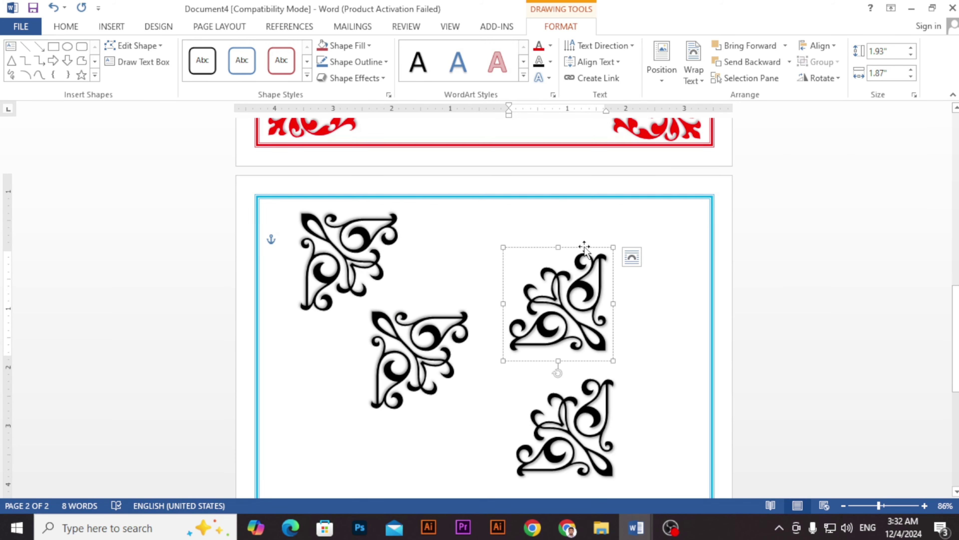
pyautogui.click(820, 78)
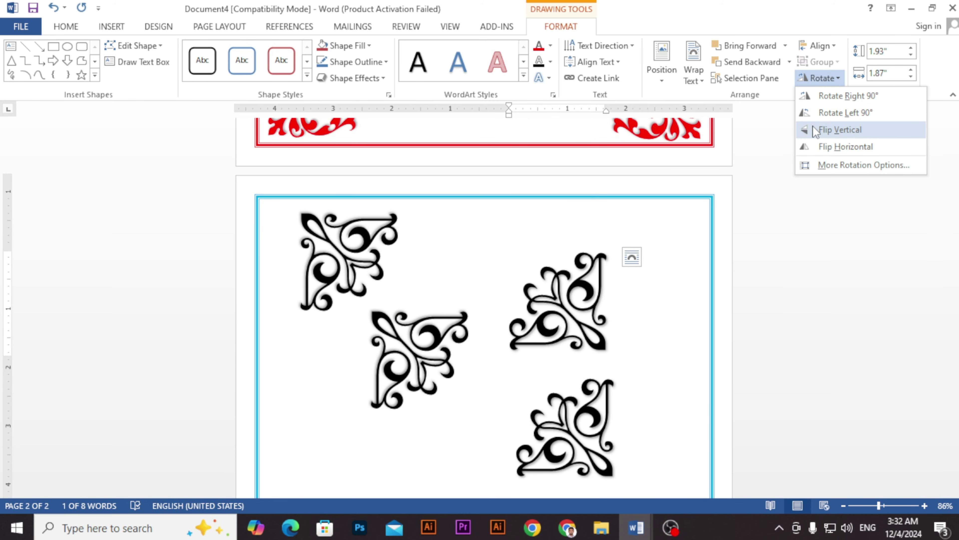
pyautogui.click(817, 114)
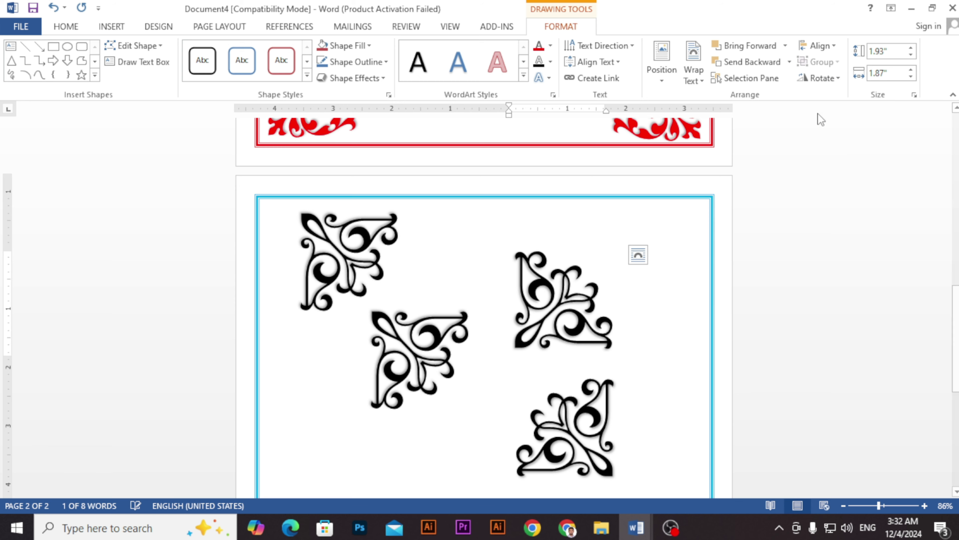
# - Rotate the middle black ornament, just below the upper-left one, right by 90°
pyautogui.click(420, 326)
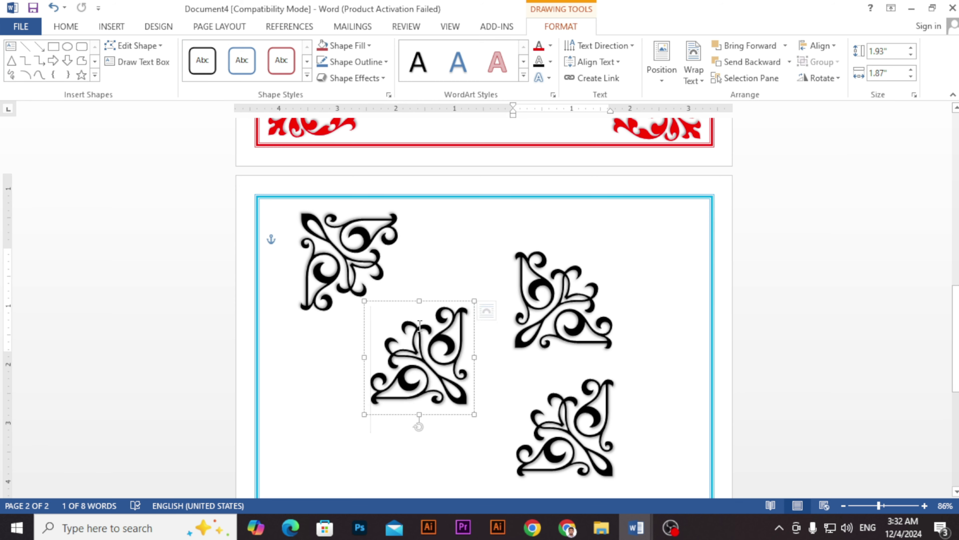
pyautogui.click(431, 302)
pyautogui.click(822, 78)
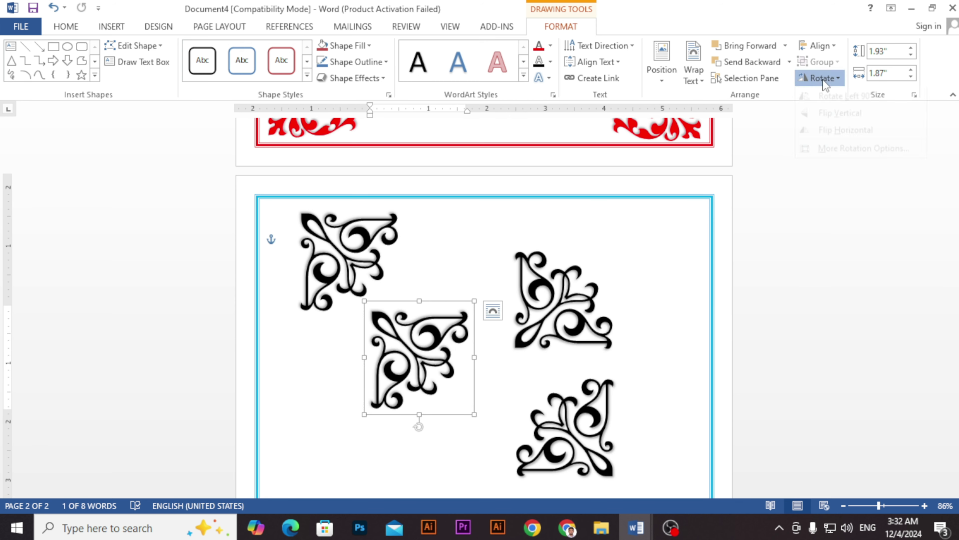
pyautogui.click(820, 98)
# - Move the black ornaments into the light blue border's matching corners, beginning with the upper-left and upper-right ones
pyautogui.keyDown('ctrl'); pyautogui.scroll(-4, 572, 226); pyautogui.keyUp('ctrl')
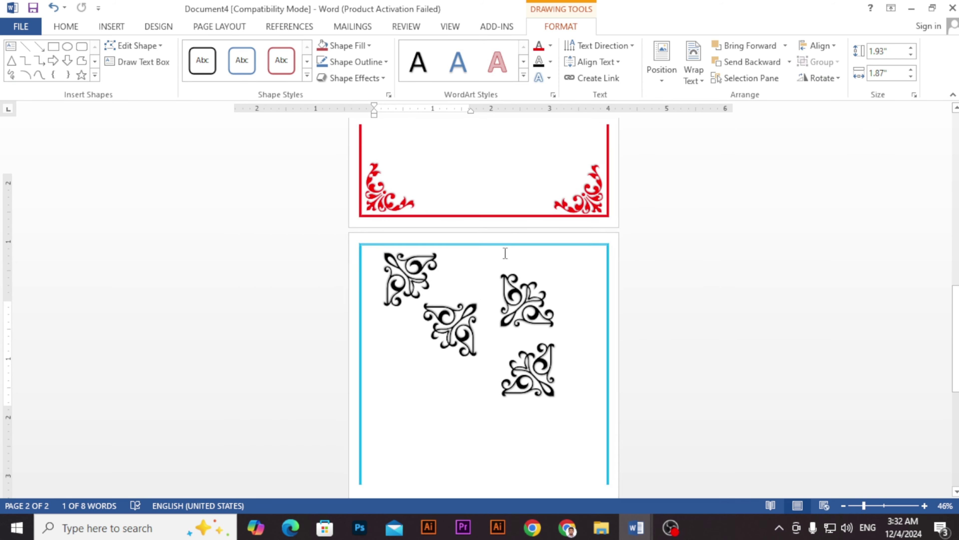
pyautogui.click(563, 171)
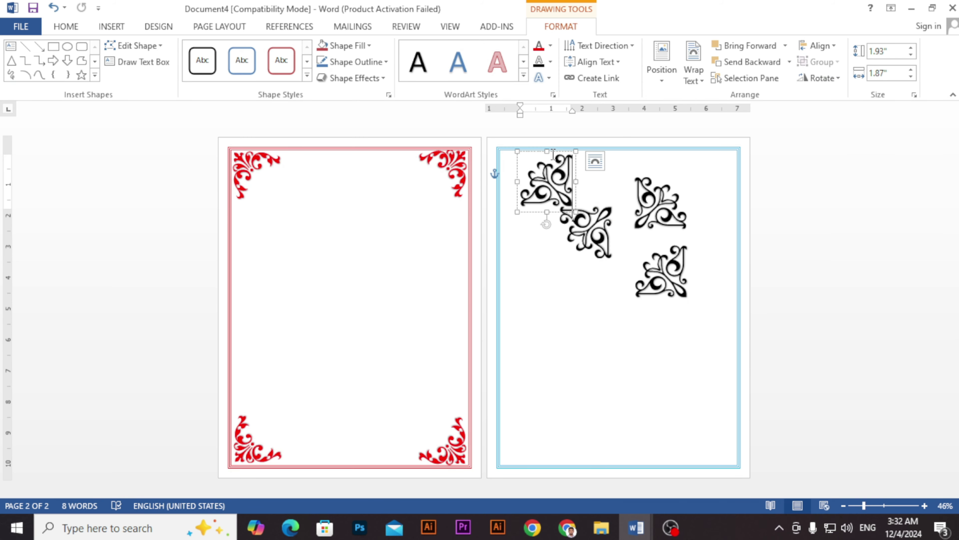
pyautogui.moveTo(553, 151)
pyautogui.mouseDown()
pyautogui.moveTo(546, 191)
pyautogui.moveTo(540, 148)
pyautogui.mouseUp()
pyautogui.click(594, 204)
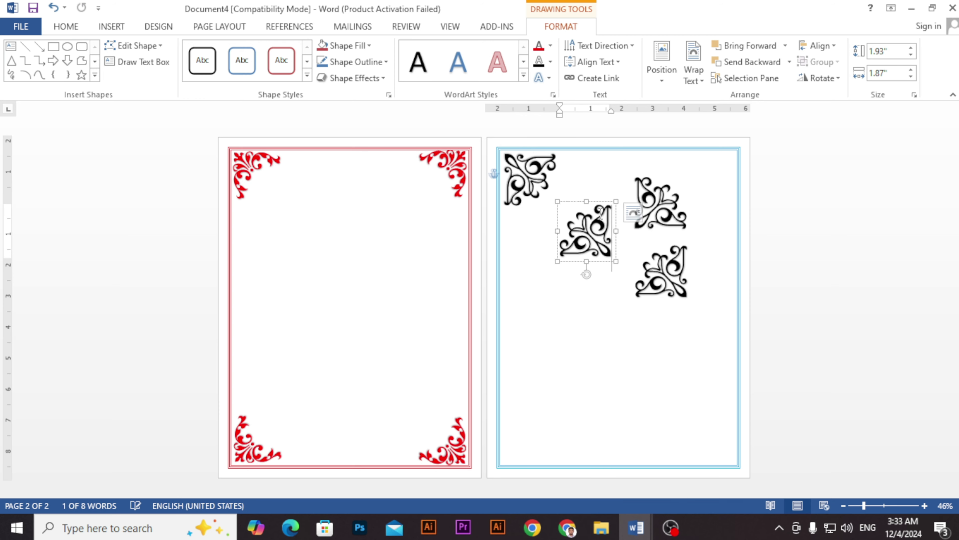
pyautogui.moveTo(594, 204); pyautogui.dragTo(715, 151)
pyautogui.click(643, 181)
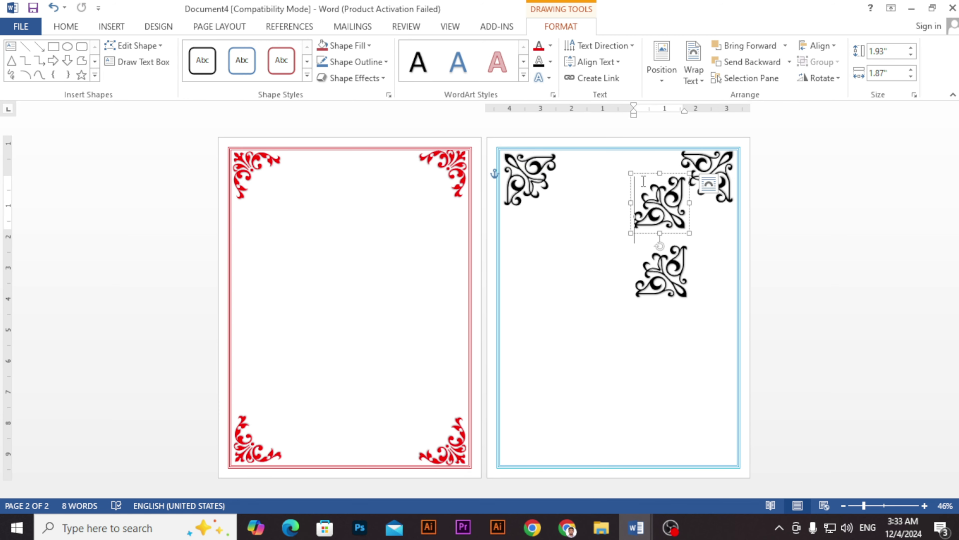